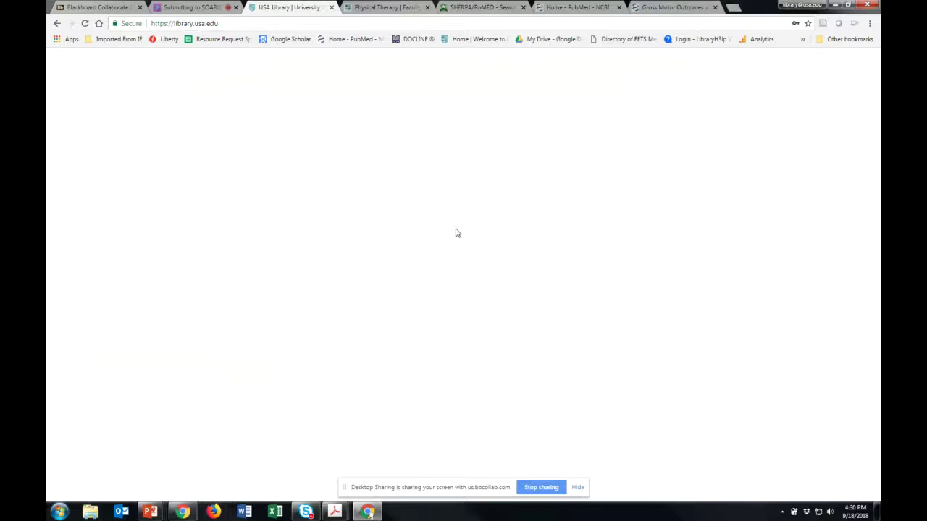
- Start a research submission in the Athletic Training collection under Faculty and Staff Research in the SOAR@USA repository
{"action": "key", "text": "ctrl+Tab"}
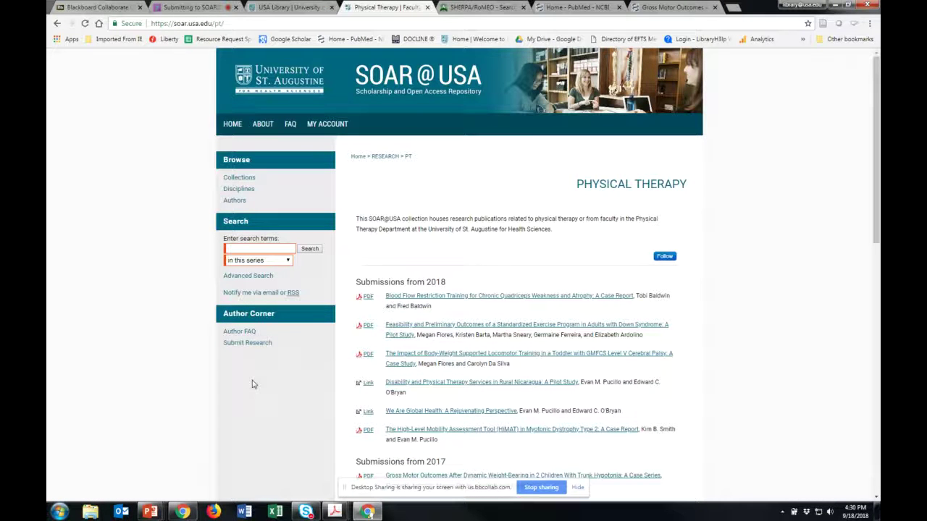
{"action": "left_click", "coordinate": [231, 125]}
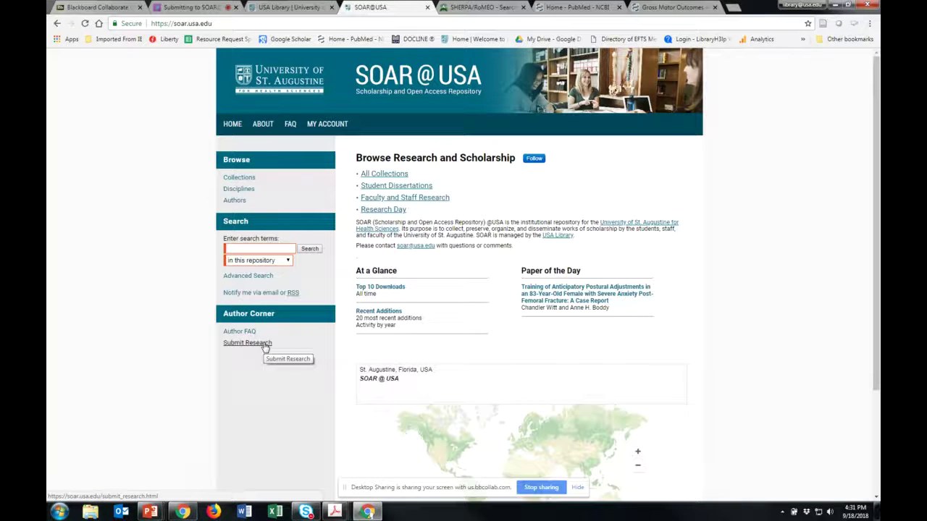
{"action": "left_click", "coordinate": [406, 200]}
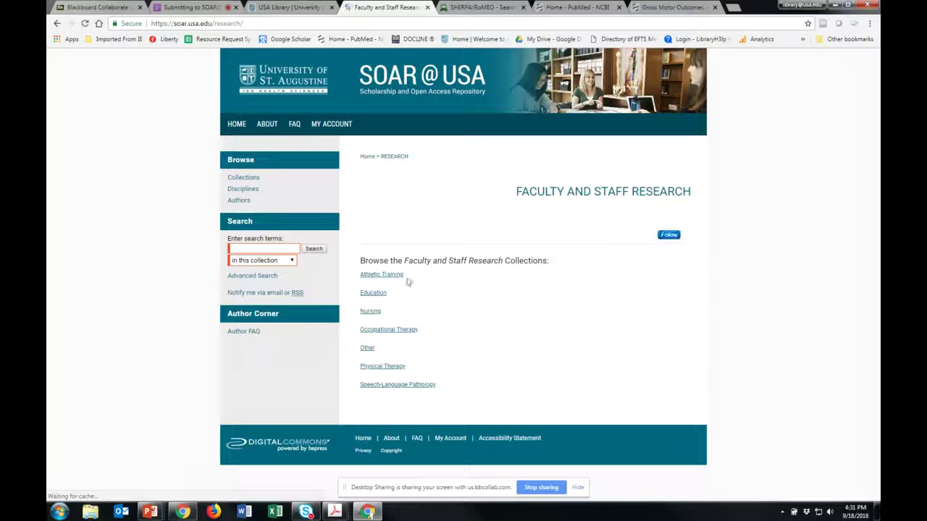
{"action": "left_click", "coordinate": [378, 279]}
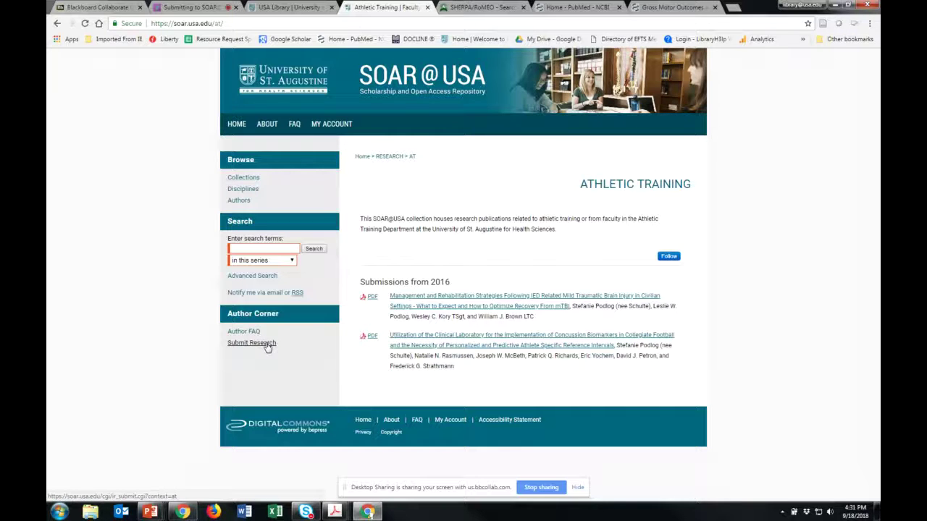
{"action": "left_click", "coordinate": [266, 344]}
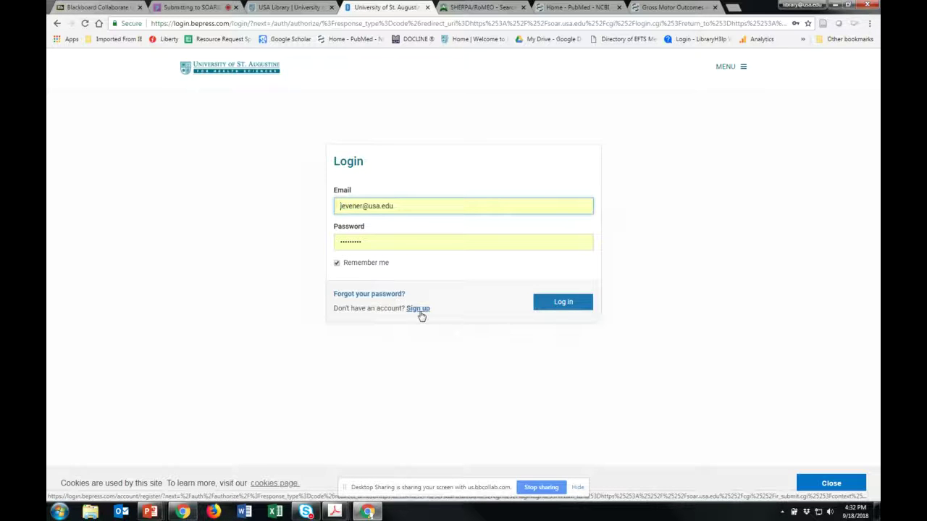
- Log in to the repository with the library account's e-mail and password
{"action": "left_click", "coordinate": [401, 207]}
{"action": "left_click_drag", "start_coordinate": [401, 207], "coordinate": [321, 209]}
{"action": "type", "text": "library"}
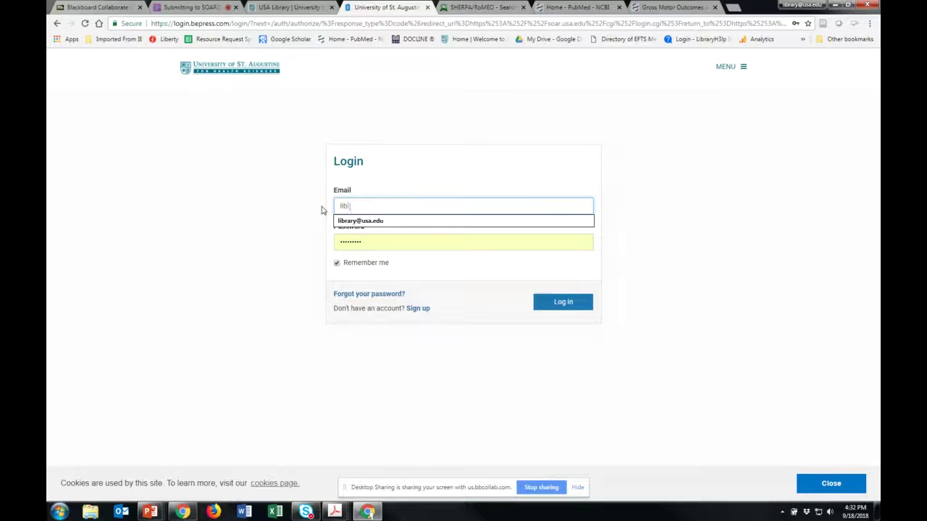
{"action": "left_click", "coordinate": [362, 221]}
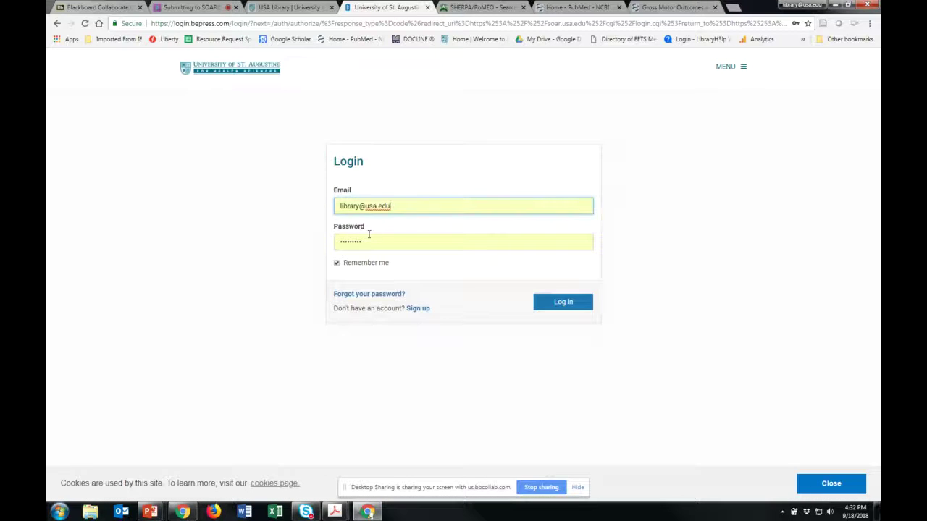
{"action": "left_click_drag", "start_coordinate": [355, 242], "coordinate": [321, 242]}
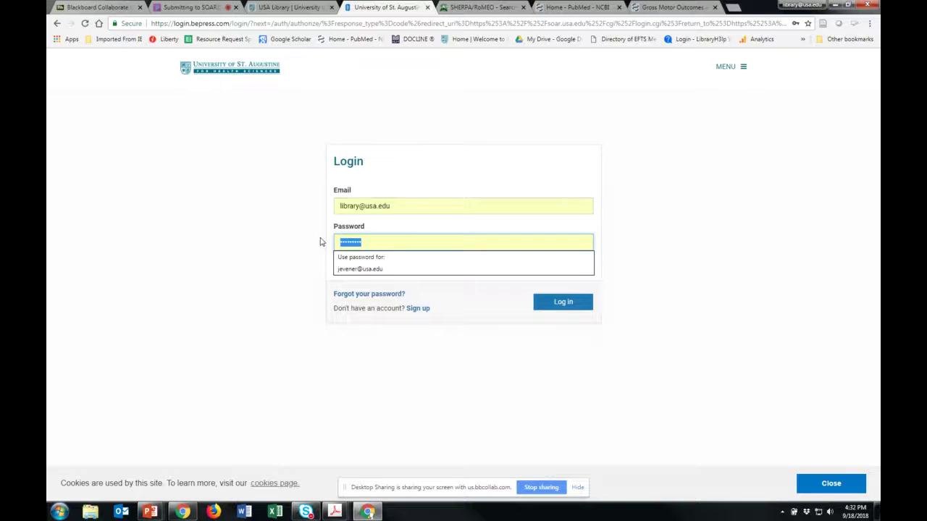
{"action": "type", "text": "•••"}
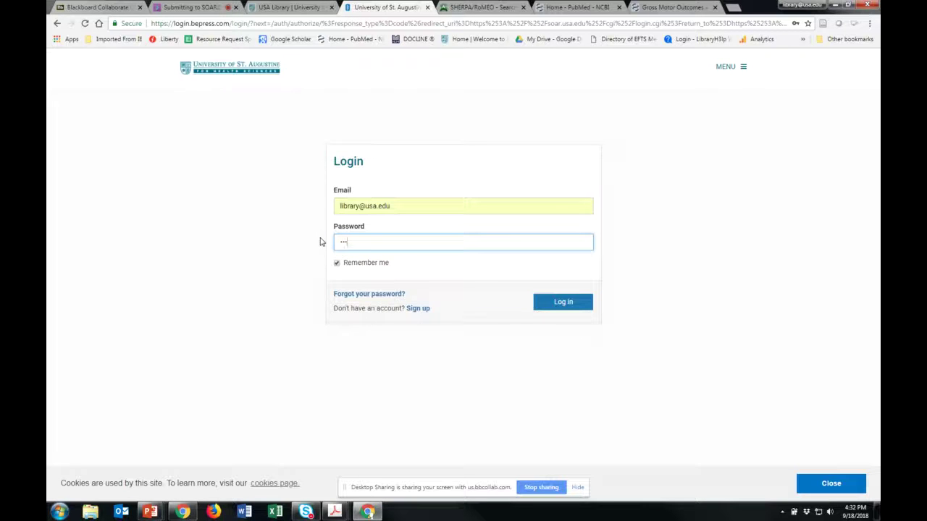
{"action": "type", "text": "•••••••"}
{"action": "left_click", "coordinate": [544, 310]}
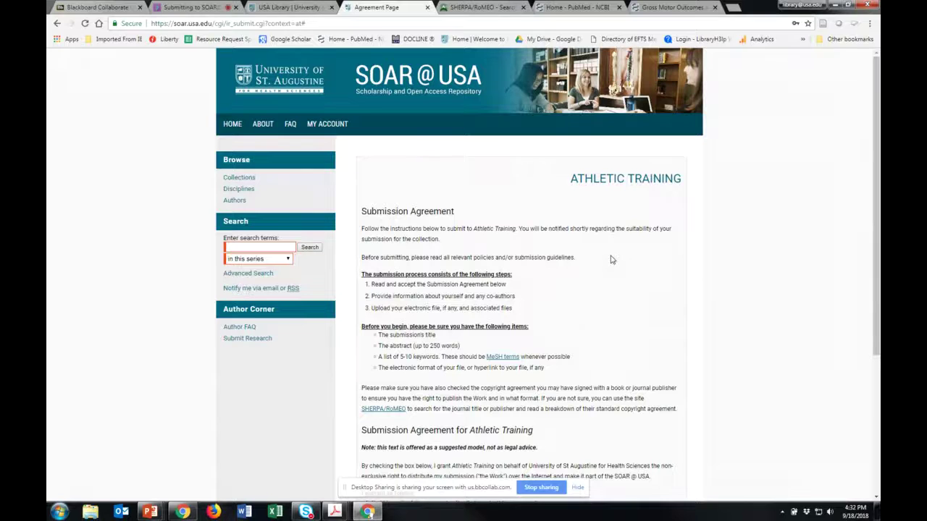
- Review the Athletic Training submission agreement, agree to its terms and continue to the submission form
{"action": "scroll", "coordinate": [630, 273], "scroll_direction": "down", "scroll_amount": 1}
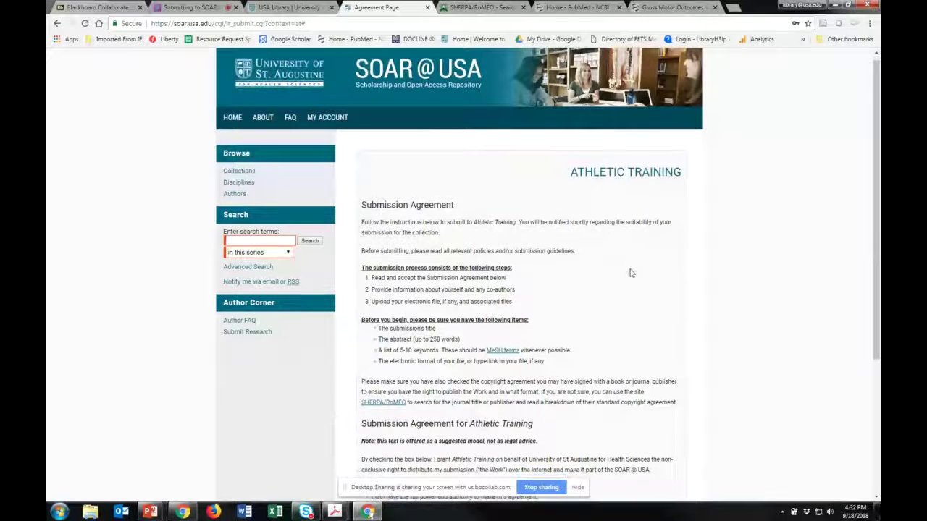
{"action": "scroll", "coordinate": [630, 273], "scroll_direction": "down", "scroll_amount": 1}
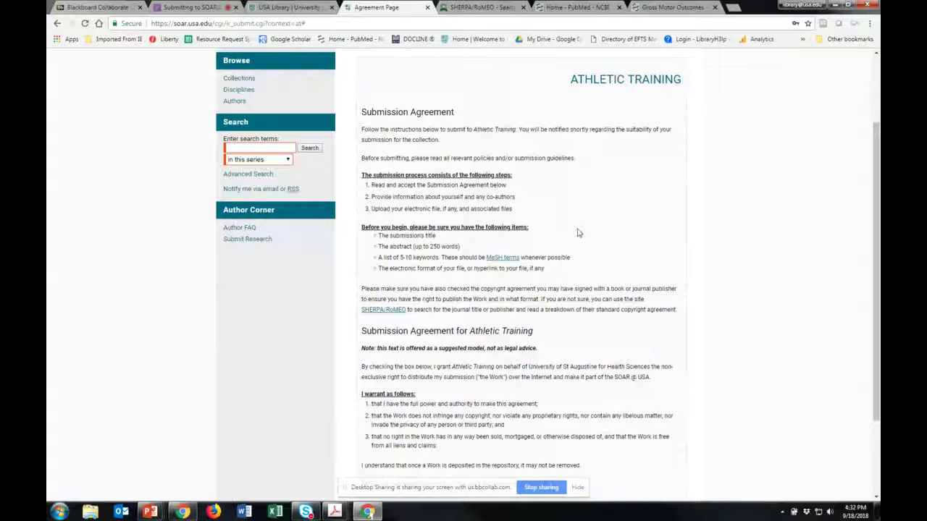
{"action": "scroll", "coordinate": [579, 232], "scroll_direction": "down", "scroll_amount": 1}
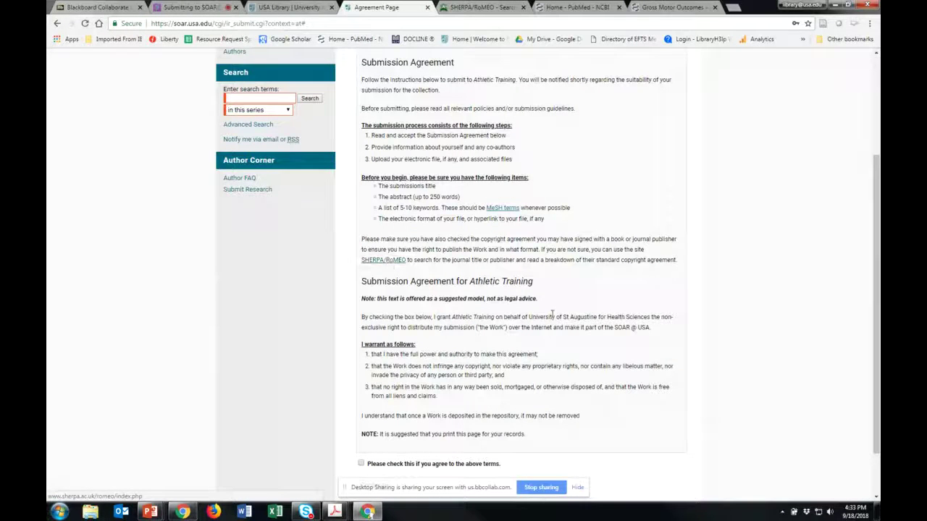
{"action": "scroll", "coordinate": [299, 364], "scroll_direction": "down", "scroll_amount": 2}
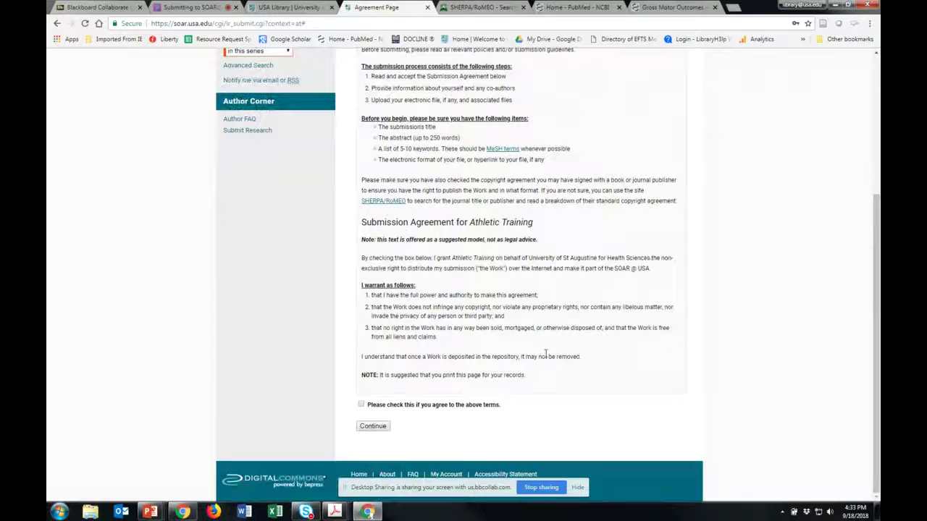
{"action": "left_click", "coordinate": [361, 405]}
{"action": "left_click", "coordinate": [371, 429]}
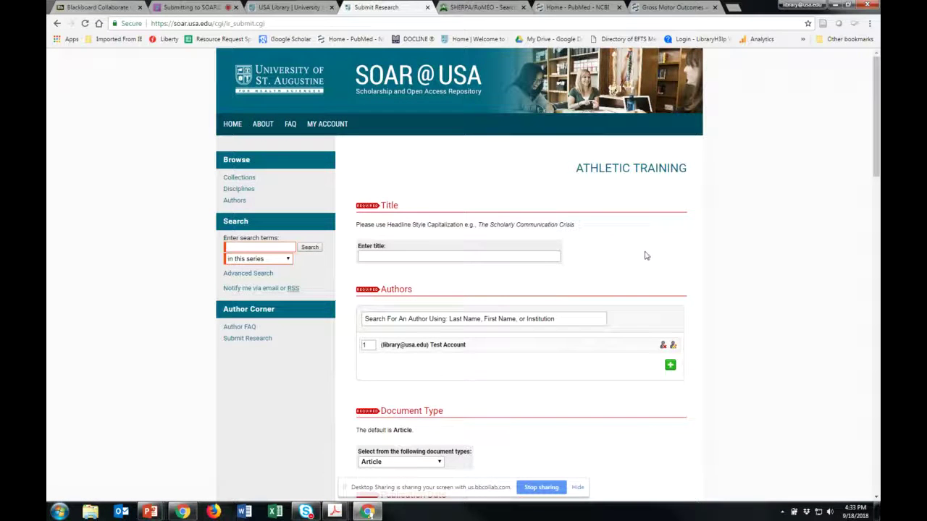
- Examine the required Title section and its Headline Style Capitalization instruction
{"action": "scroll", "coordinate": [645, 255], "scroll_direction": "down", "scroll_amount": 2}
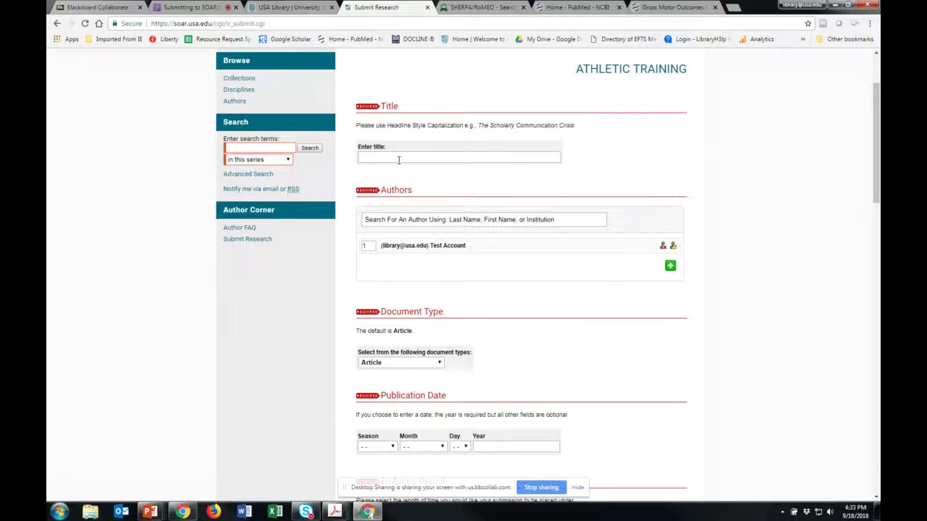
{"action": "left_click_drag", "start_coordinate": [388, 125], "coordinate": [463, 127]}
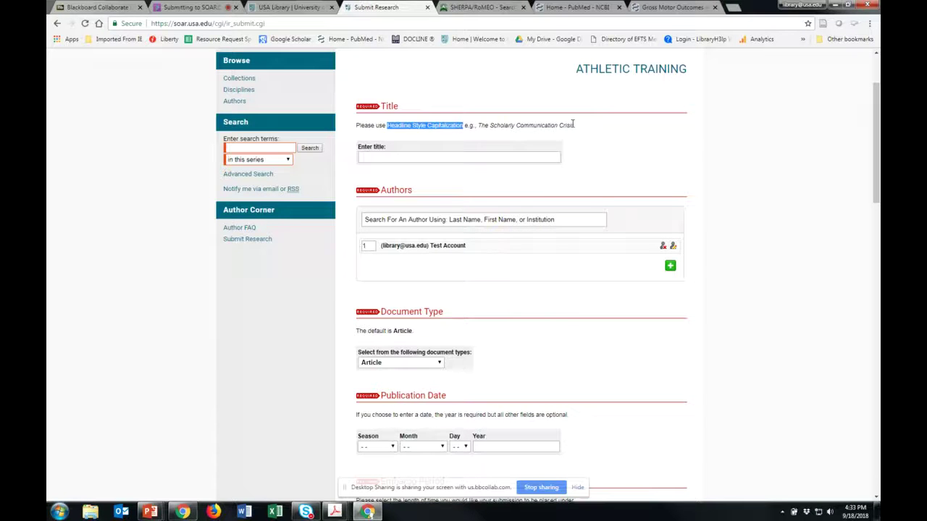
{"action": "left_click", "coordinate": [407, 162]}
{"action": "left_click", "coordinate": [407, 162]}
{"action": "left_click", "coordinate": [722, 247]}
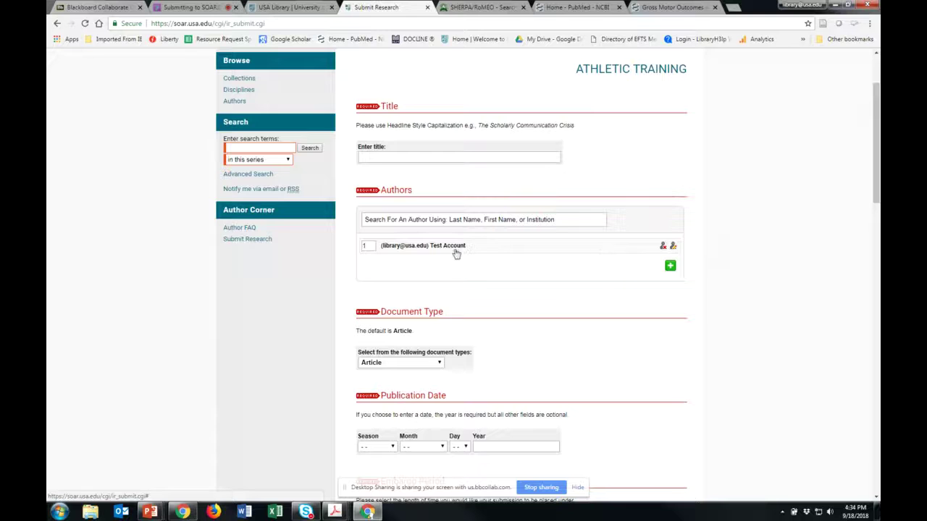
- Open the first author's details and inspect the Institution field
{"action": "left_click", "coordinate": [674, 247]}
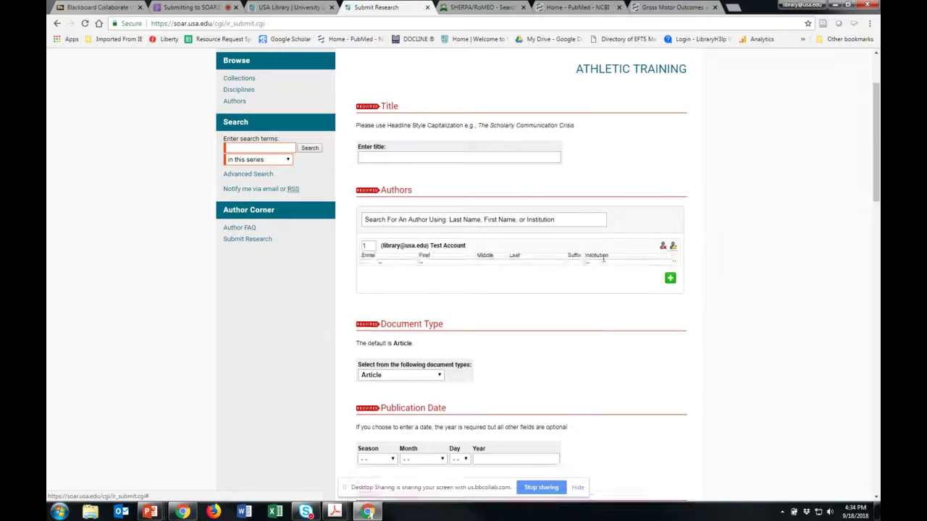
{"action": "left_click", "coordinate": [673, 248]}
{"action": "left_click", "coordinate": [672, 248]}
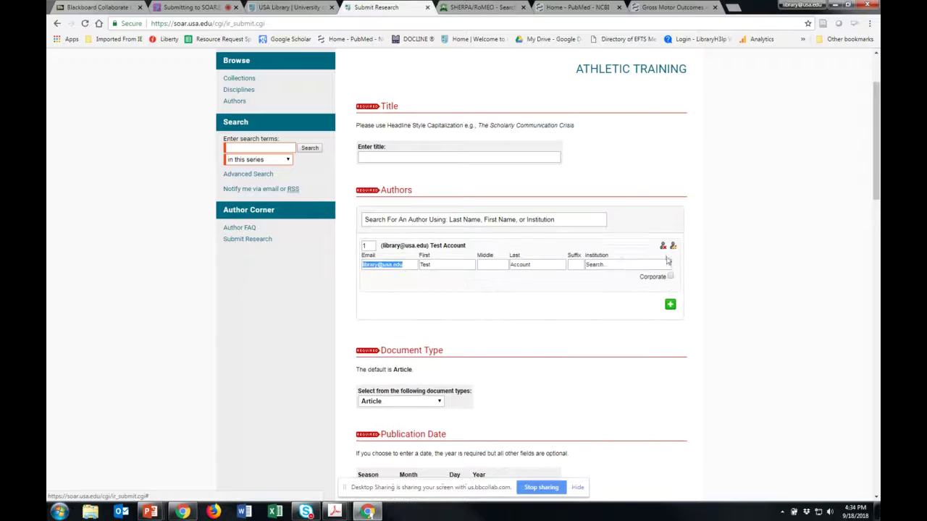
{"action": "left_click", "coordinate": [602, 263]}
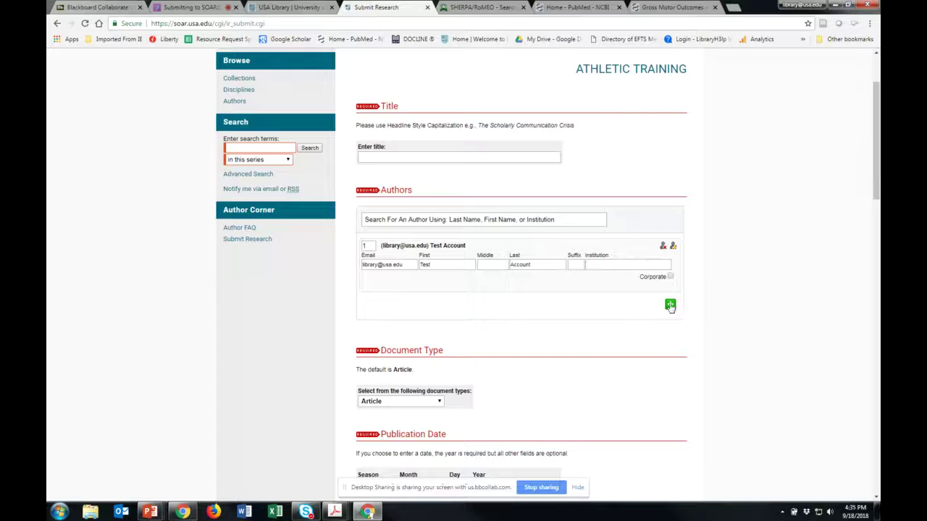
- Search the authors by the co-author's last name and add the match from University of St. Augustine for Health Sciences
{"action": "left_click", "coordinate": [415, 220]}
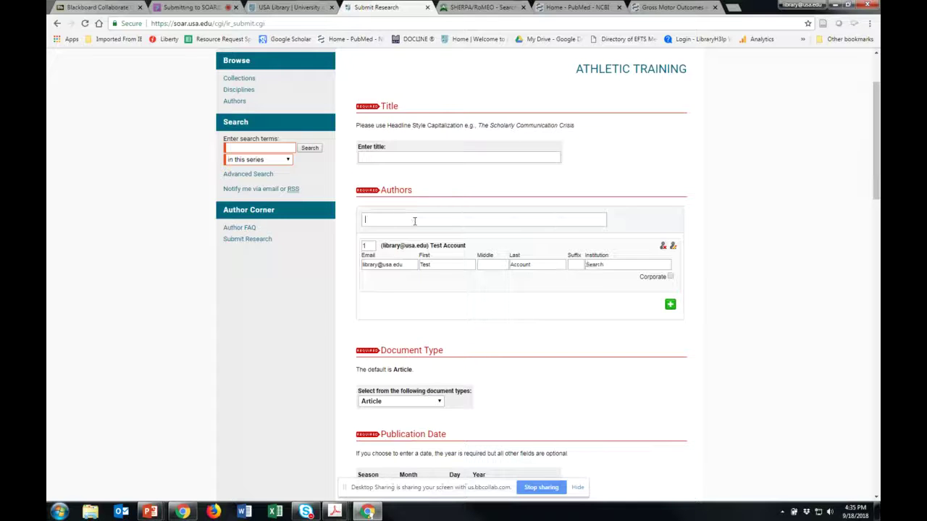
{"action": "type", "text": "chaconas"}
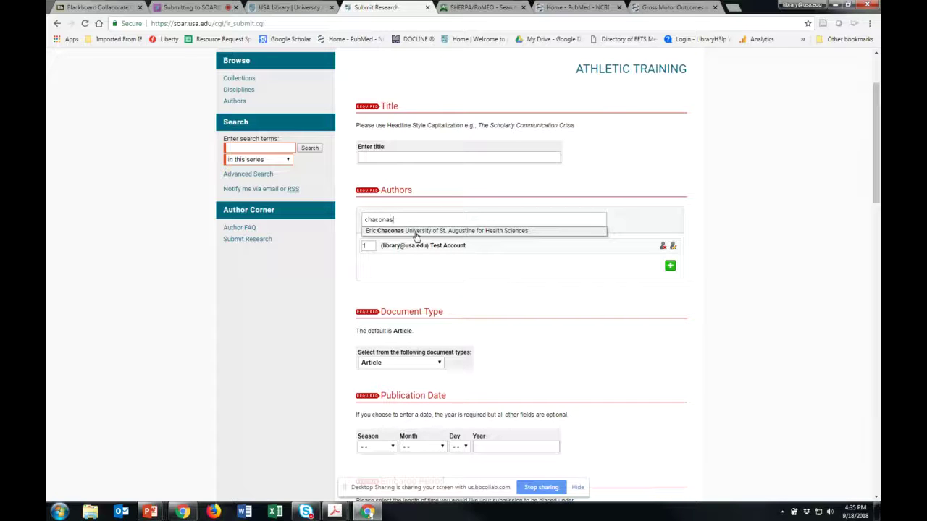
{"action": "left_click", "coordinate": [417, 231]}
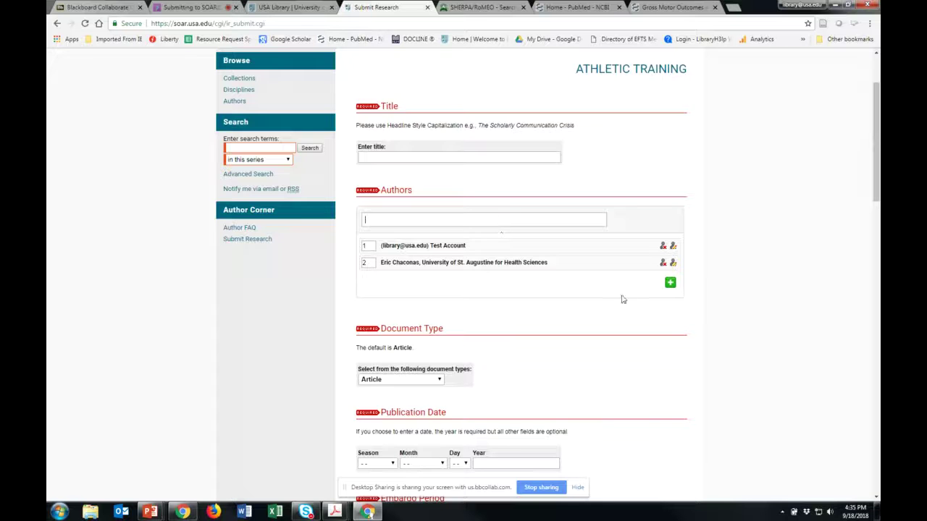
- Add a blank third author entry and try its Corporate option, leaving it unchecked
{"action": "left_click", "coordinate": [670, 284]}
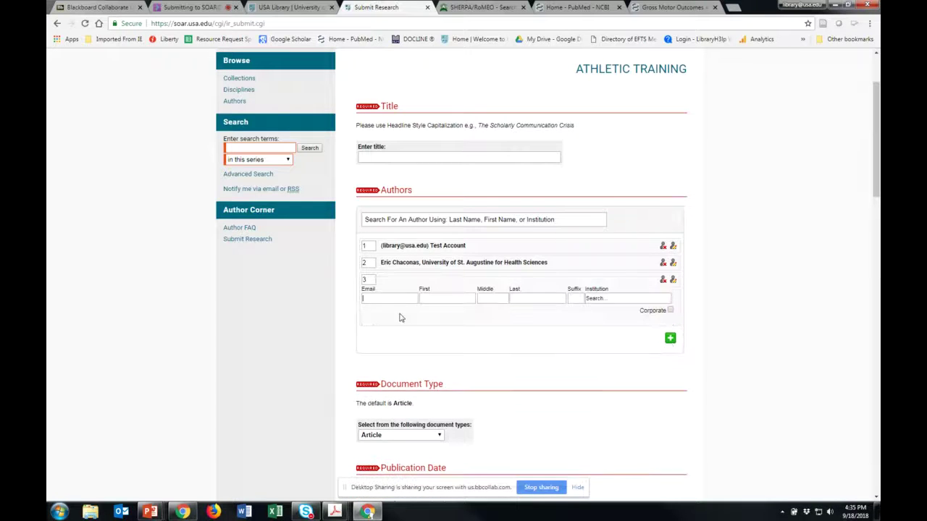
{"action": "left_click", "coordinate": [393, 301]}
{"action": "left_click", "coordinate": [670, 311]}
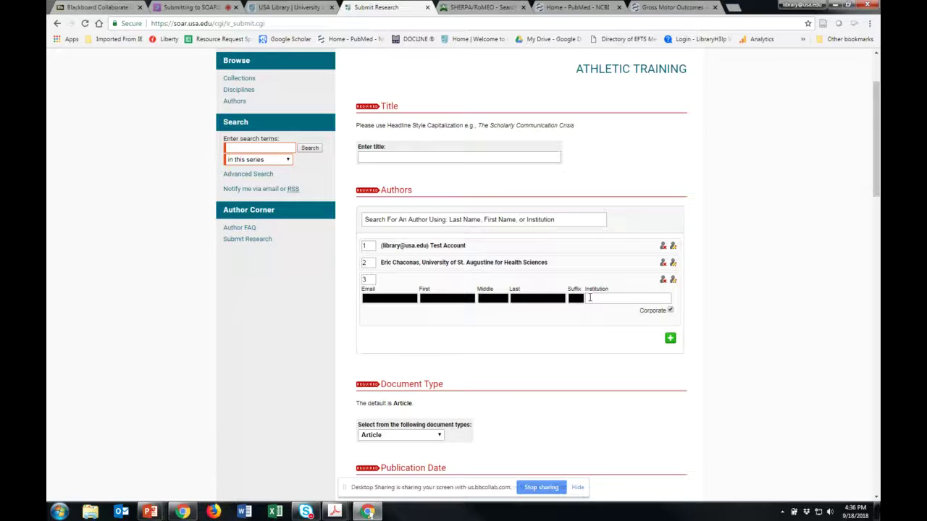
{"action": "left_click", "coordinate": [670, 311]}
- Review the available document types, keeping Article selected
{"action": "scroll", "coordinate": [485, 355], "scroll_direction": "down", "scroll_amount": 3}
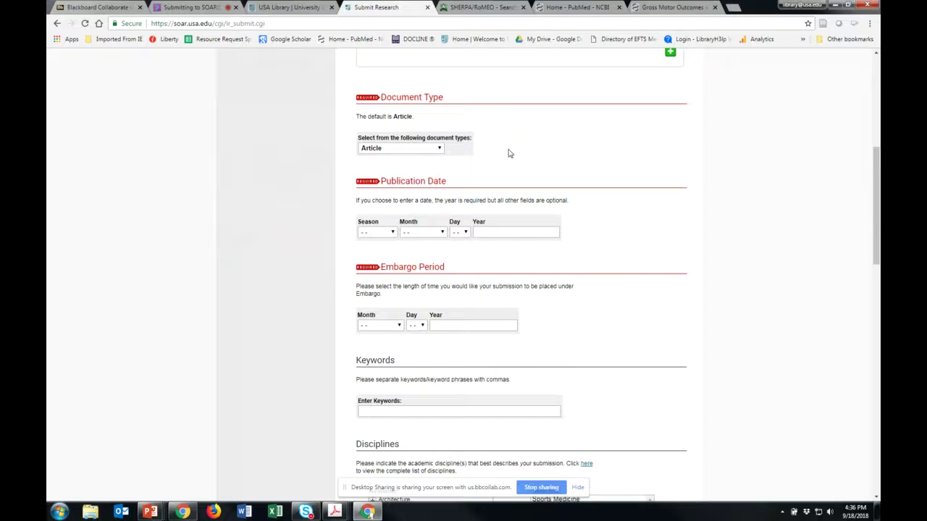
{"action": "scroll", "coordinate": [508, 154], "scroll_direction": "down", "scroll_amount": 1}
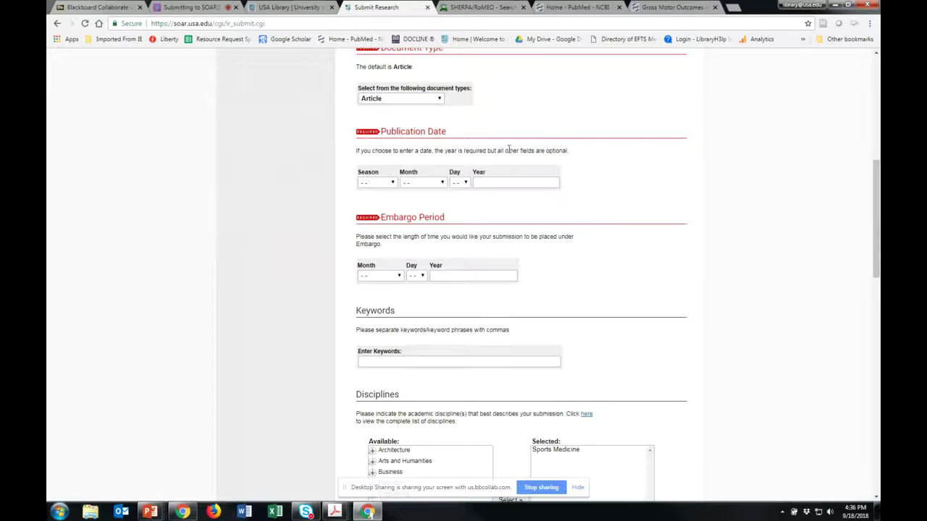
{"action": "left_click", "coordinate": [437, 100]}
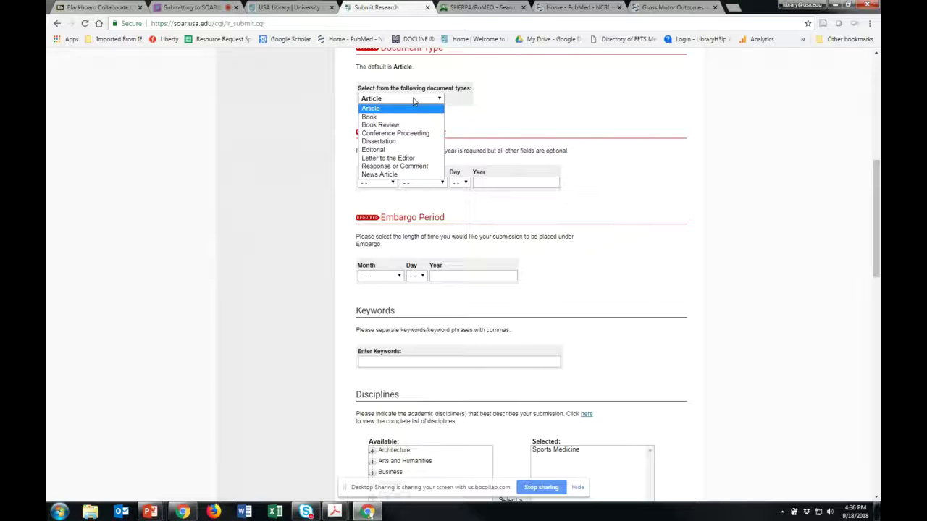
{"action": "left_click", "coordinate": [478, 122]}
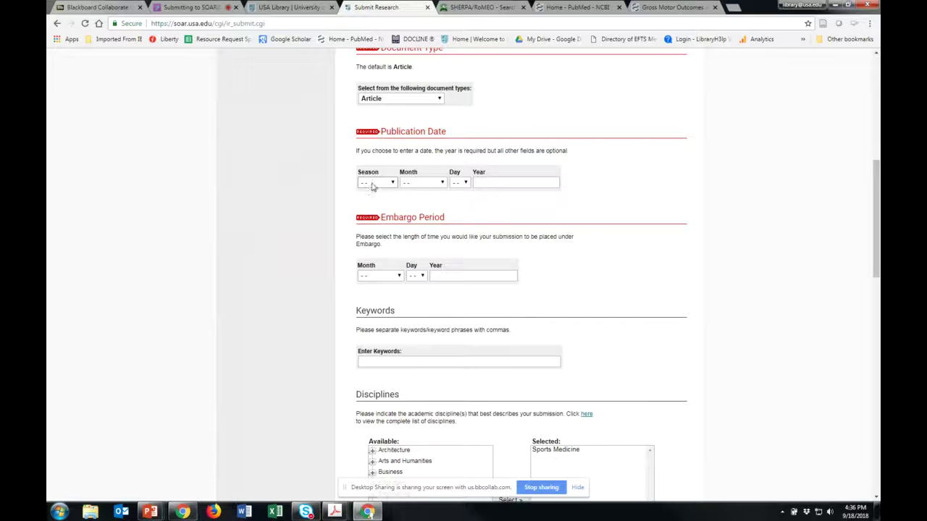
- Set the publication date to January 2018
{"action": "left_click", "coordinate": [442, 183]}
{"action": "left_click", "coordinate": [419, 202]}
{"action": "left_click", "coordinate": [498, 181]}
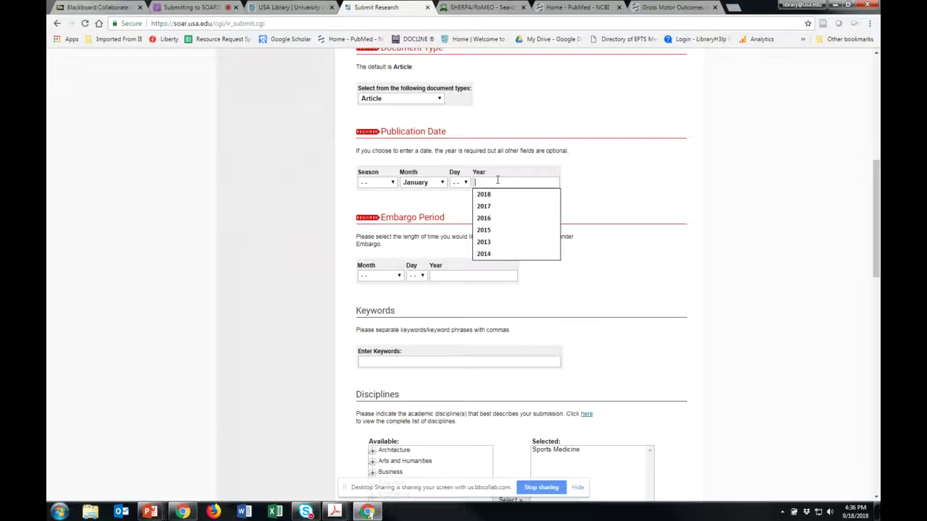
{"action": "type", "text": "2018"}
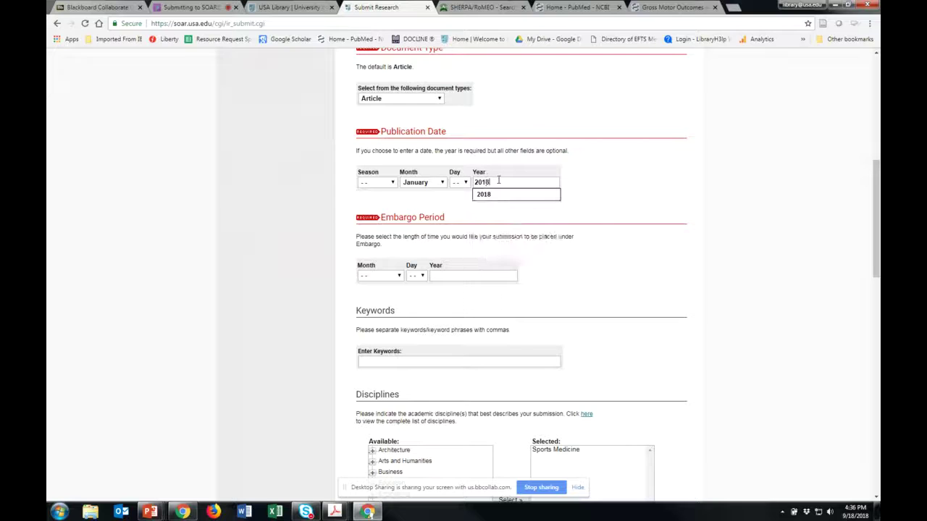
{"action": "left_click", "coordinate": [400, 207]}
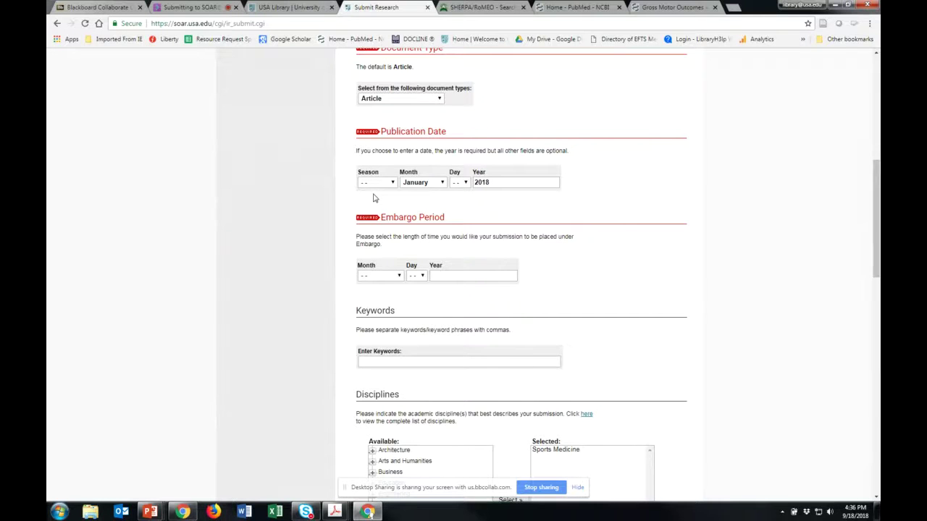
- Set the publication date's season to Summer and clear its month
{"action": "left_click", "coordinate": [376, 182]}
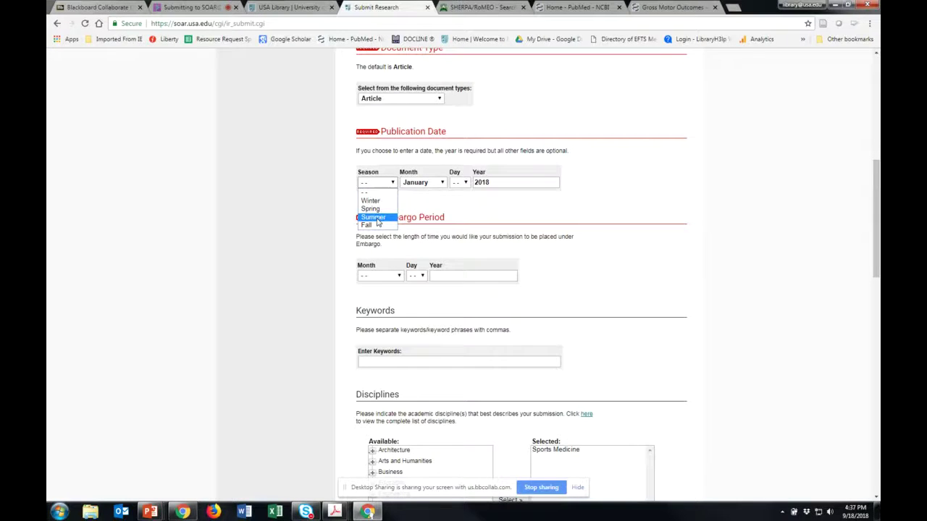
{"action": "left_click", "coordinate": [375, 217]}
{"action": "left_click", "coordinate": [418, 183]}
{"action": "left_click", "coordinate": [423, 197]}
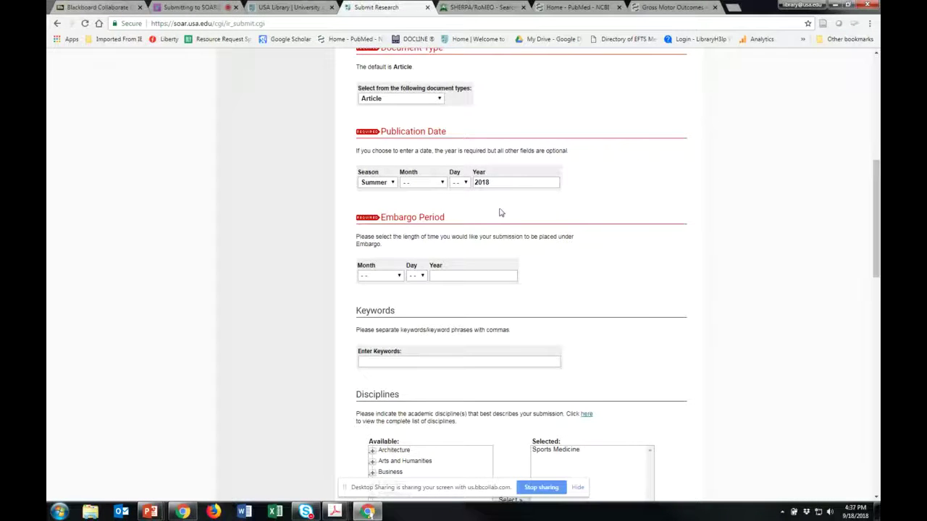
- Set the submission's embargo date to September 18, 2018
{"action": "scroll", "coordinate": [485, 218], "scroll_direction": "down", "scroll_amount": 3}
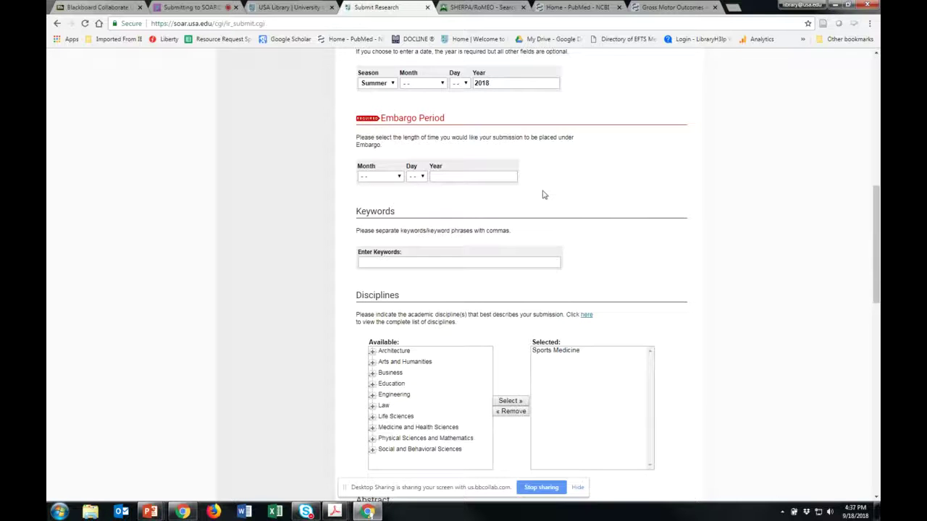
{"action": "left_click", "coordinate": [399, 179]}
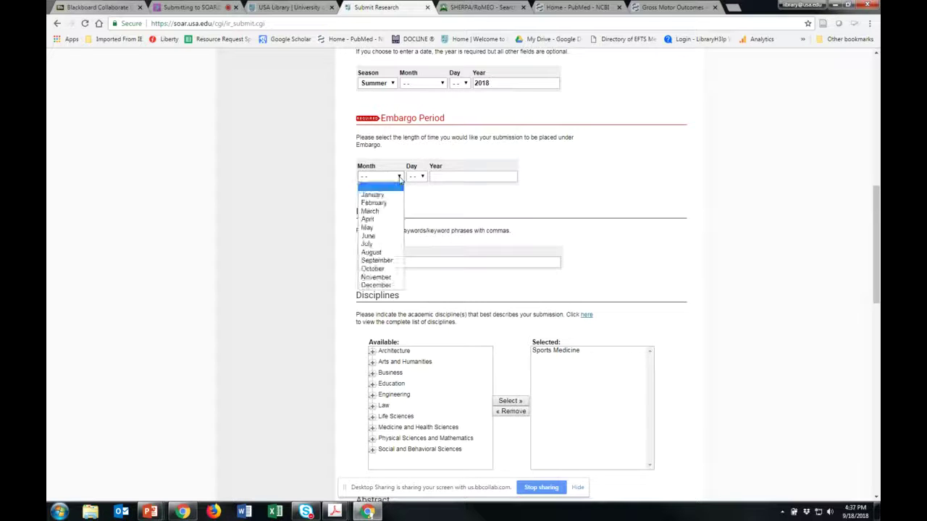
{"action": "left_click", "coordinate": [399, 178]}
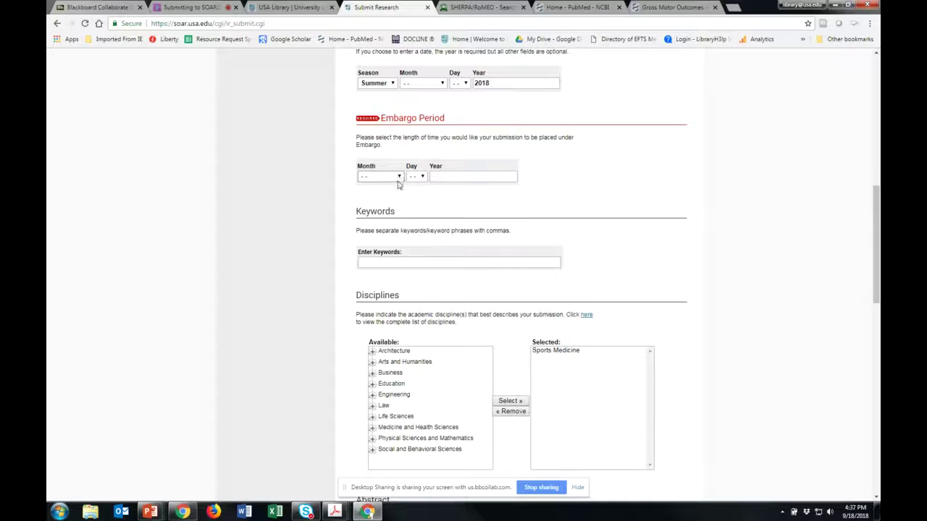
{"action": "left_click", "coordinate": [450, 178]}
{"action": "left_click", "coordinate": [418, 194]}
{"action": "left_click", "coordinate": [389, 178]}
{"action": "left_click", "coordinate": [376, 260]}
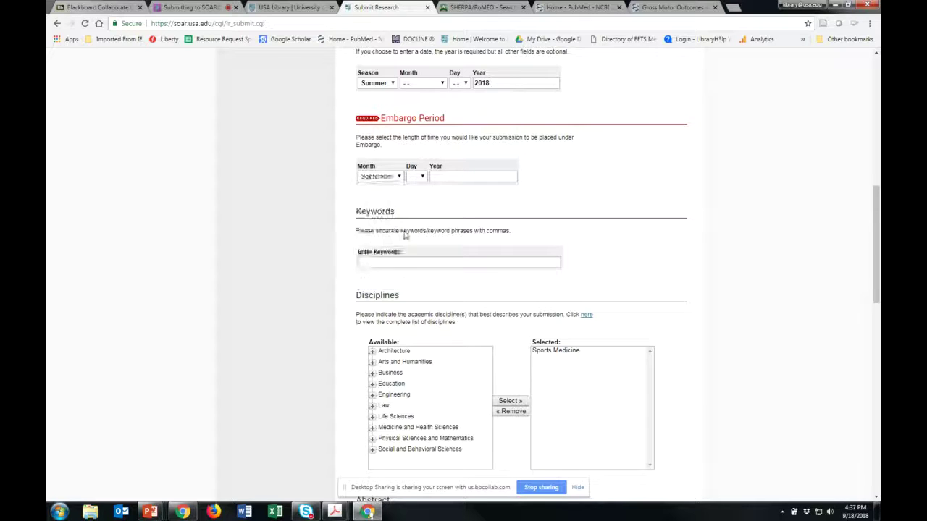
{"action": "left_click", "coordinate": [417, 179]}
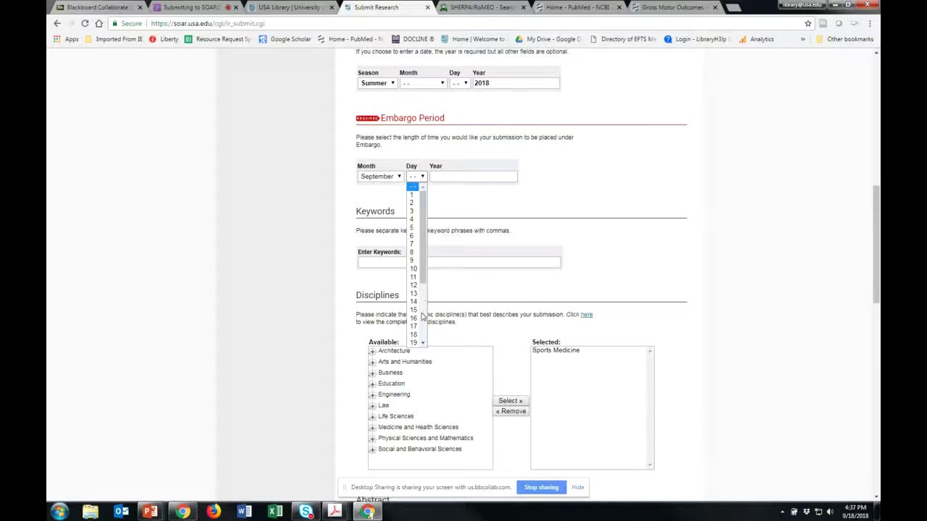
{"action": "left_click", "coordinate": [418, 335]}
{"action": "left_click", "coordinate": [445, 176]}
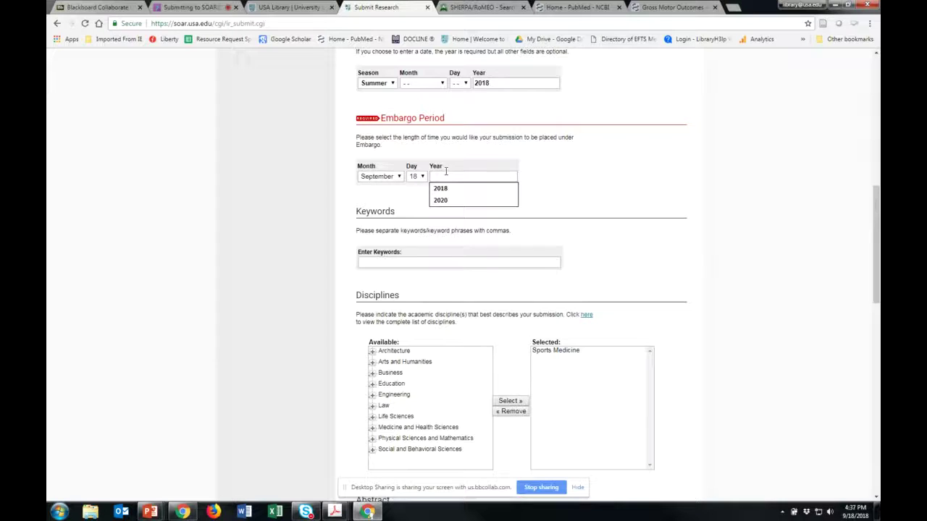
{"action": "type", "text": "2018"}
{"action": "left_click", "coordinate": [392, 205]}
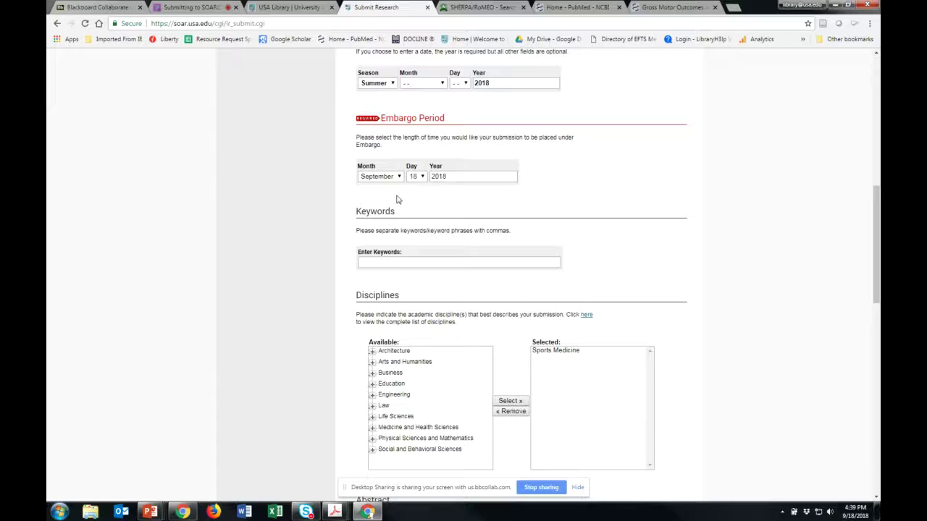
- Go from the form's empty keywords field to the PubMed site and open its MeSH Database
{"action": "scroll", "coordinate": [398, 200], "scroll_direction": "down", "scroll_amount": 1}
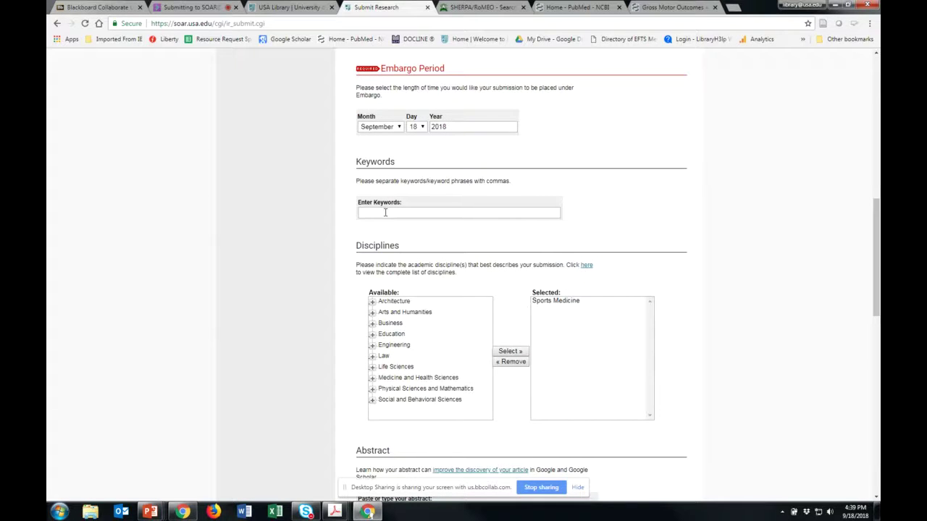
{"action": "left_click", "coordinate": [386, 211]}
{"action": "left_click", "coordinate": [567, 7]}
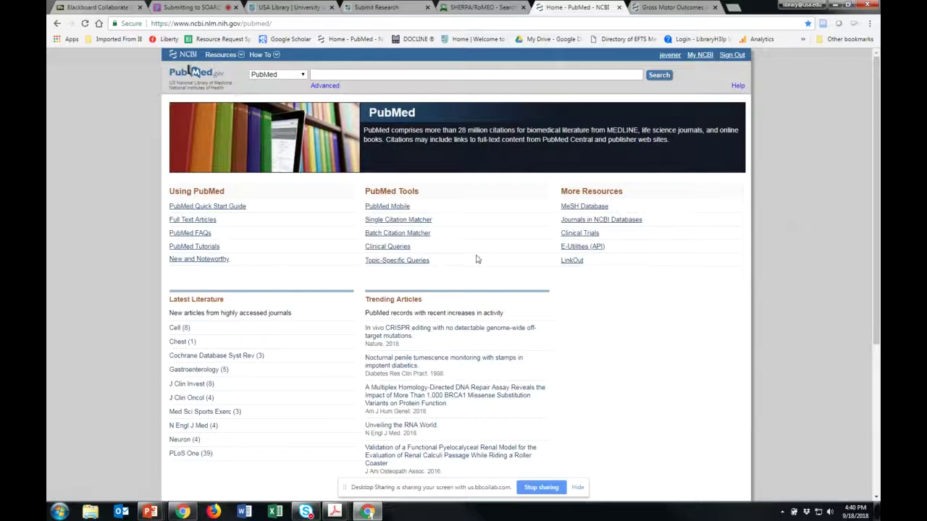
{"action": "left_click", "coordinate": [594, 209]}
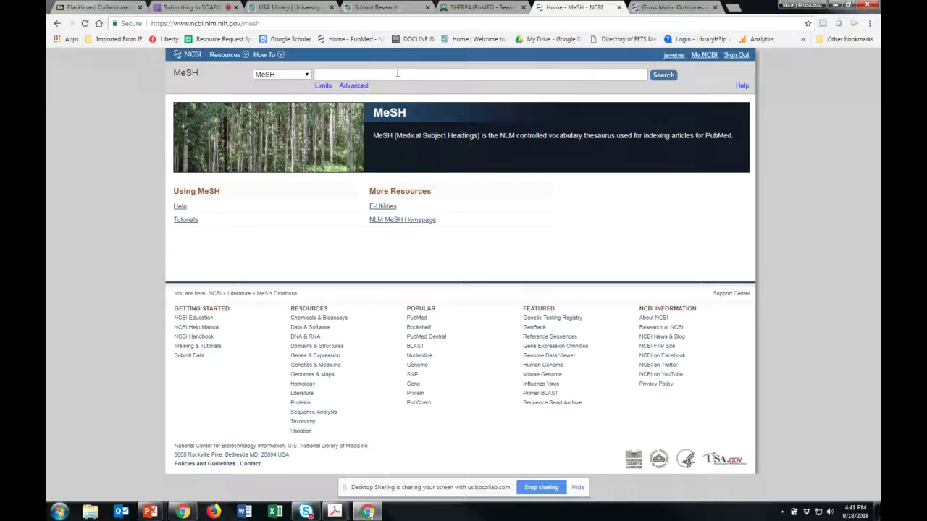
- Search the MeSH database for "physical therapy"
{"action": "type", "text": "phy"}
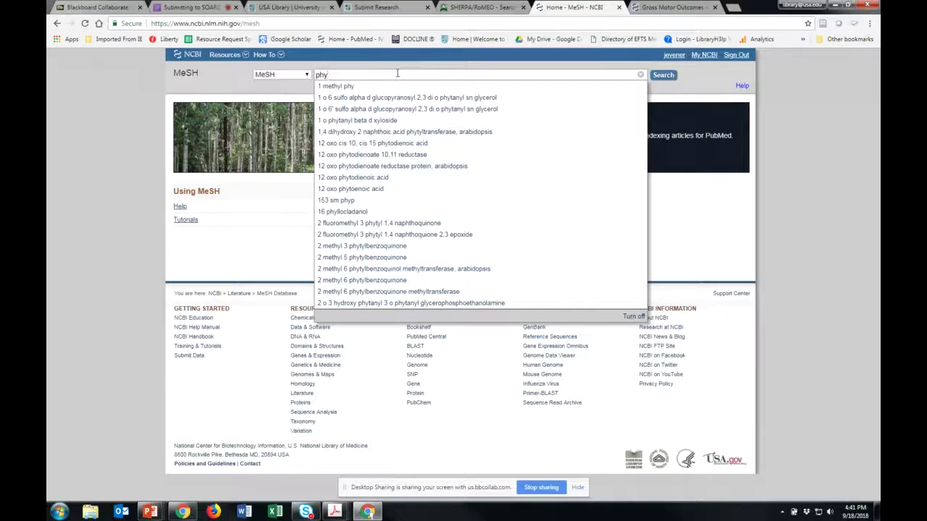
{"action": "type", "text": "sical thre"}
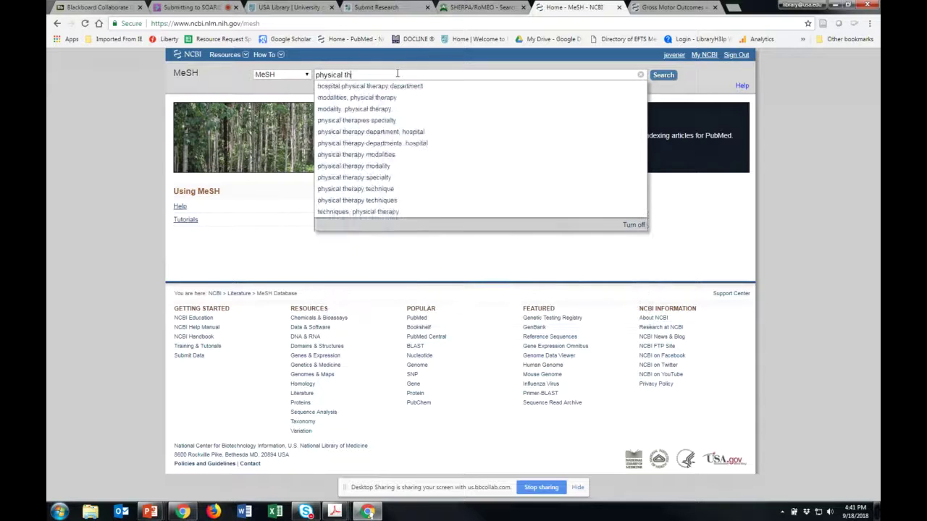
{"action": "key", "text": "BackSpace"}
{"action": "key", "text": "BackSpace"}
{"action": "type", "text": "erapy"}
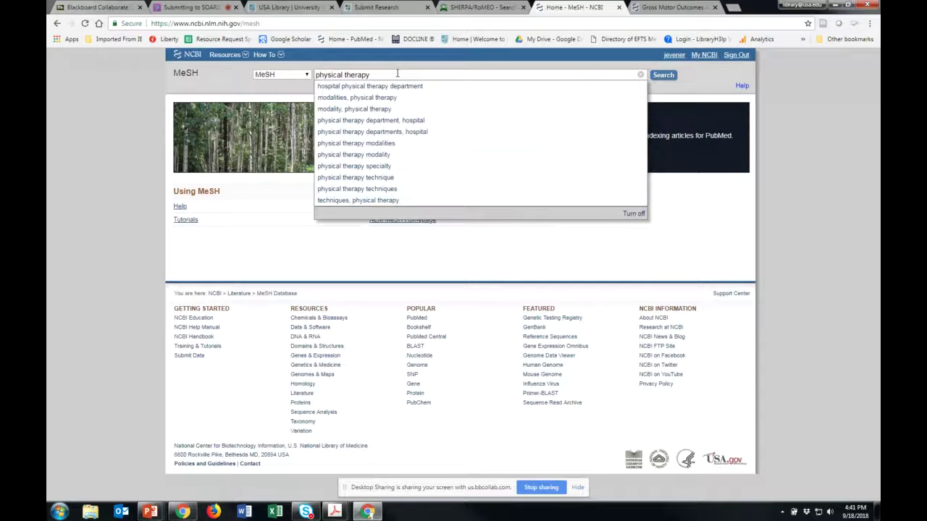
{"action": "key", "text": "Return"}
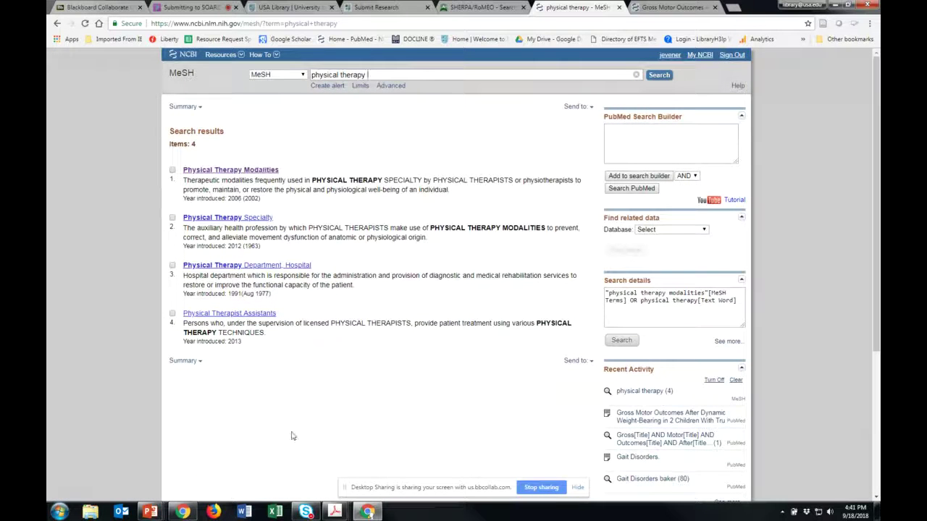
- Examine the Physical Therapy Modalities heading and definition, and check them against the submission form's keywords field
{"action": "left_click", "coordinate": [368, 75]}
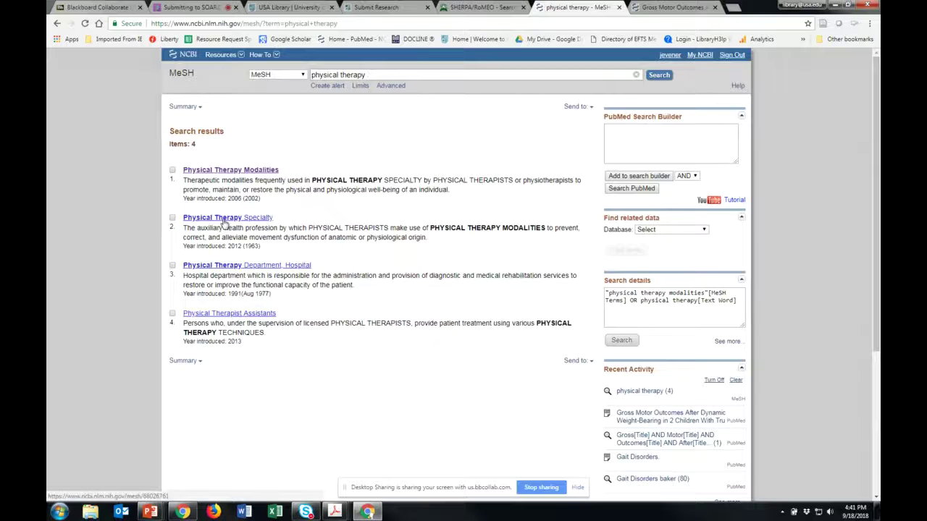
{"action": "left_click_drag", "start_coordinate": [184, 180], "coordinate": [456, 191]}
{"action": "left_click", "coordinate": [402, 205]}
{"action": "left_click_drag", "start_coordinate": [281, 172], "coordinate": [183, 171]}
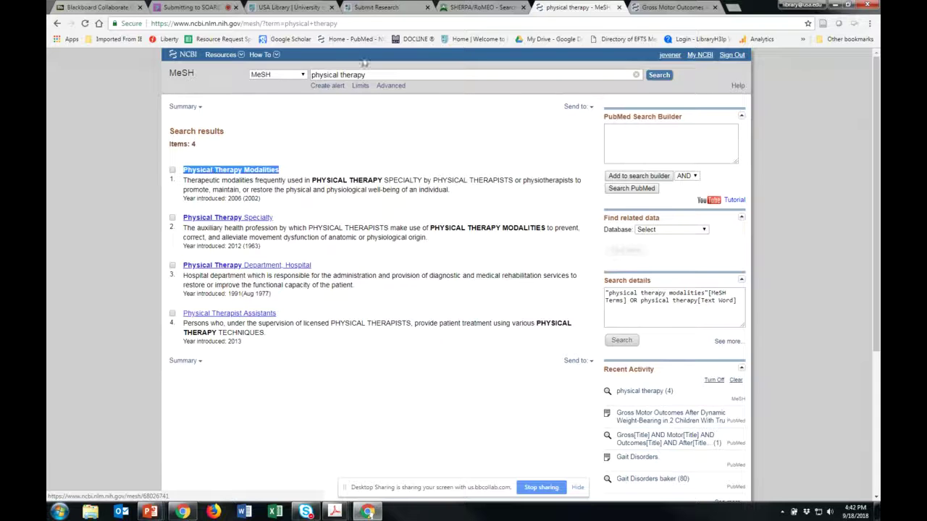
{"action": "left_click", "coordinate": [394, 10]}
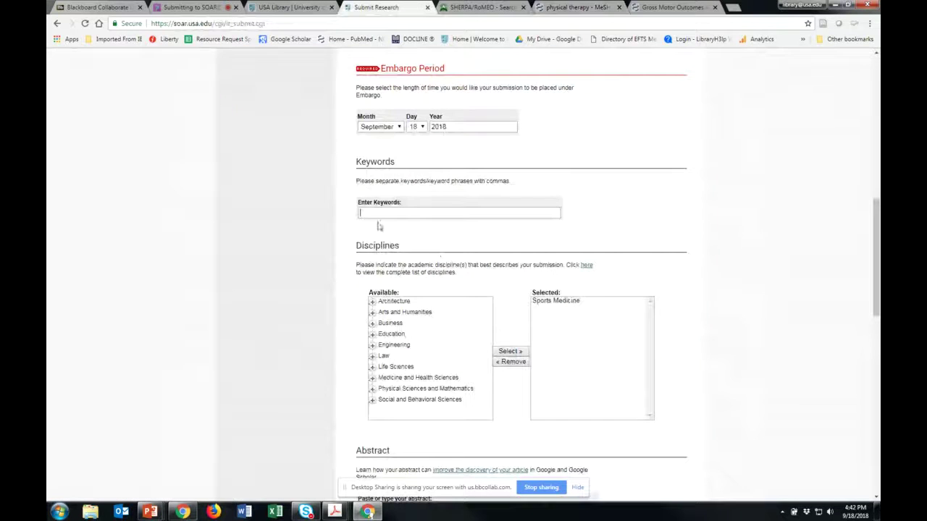
{"action": "left_click", "coordinate": [563, 9]}
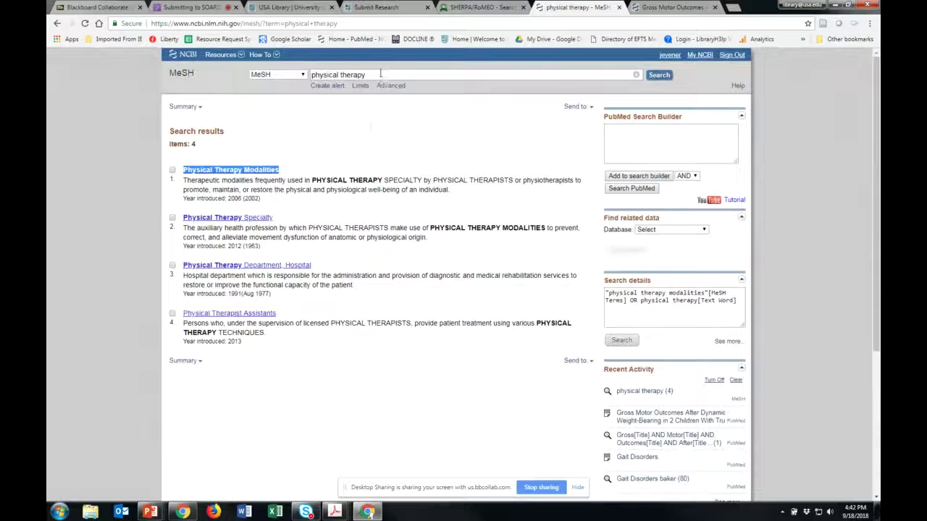
{"action": "left_click_drag", "start_coordinate": [366, 75], "coordinate": [312, 75]}
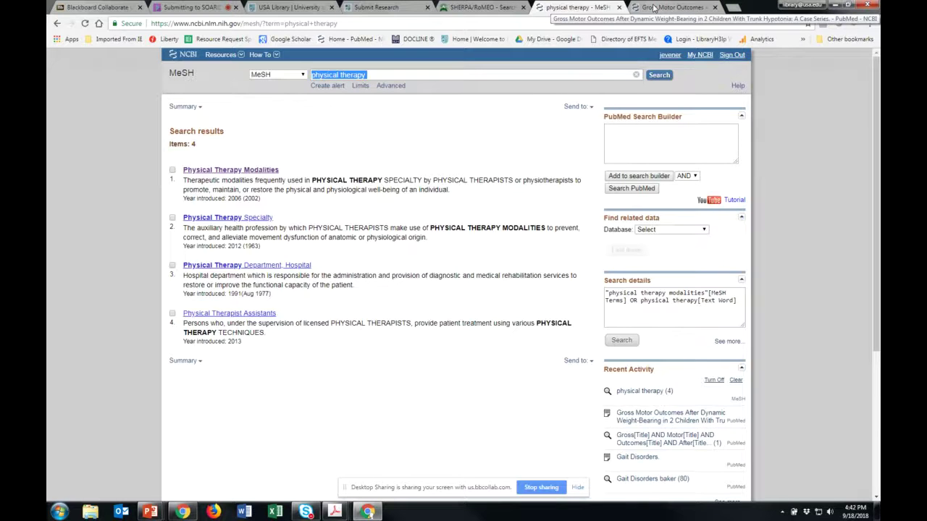
- View the PubMed record of the Gross Motor Outcomes article and expand its publication type and MeSH terms
{"action": "left_click", "coordinate": [654, 7]}
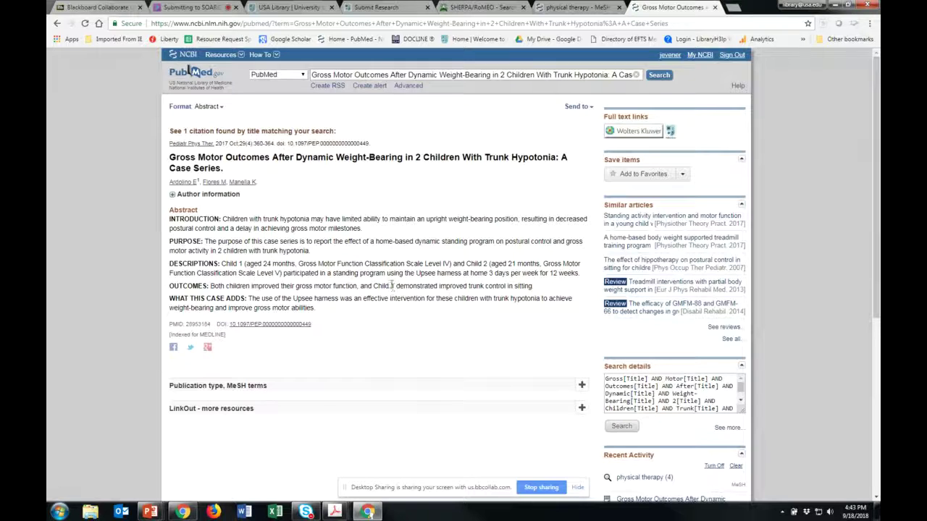
{"action": "scroll", "coordinate": [391, 286], "scroll_direction": "down", "scroll_amount": 2}
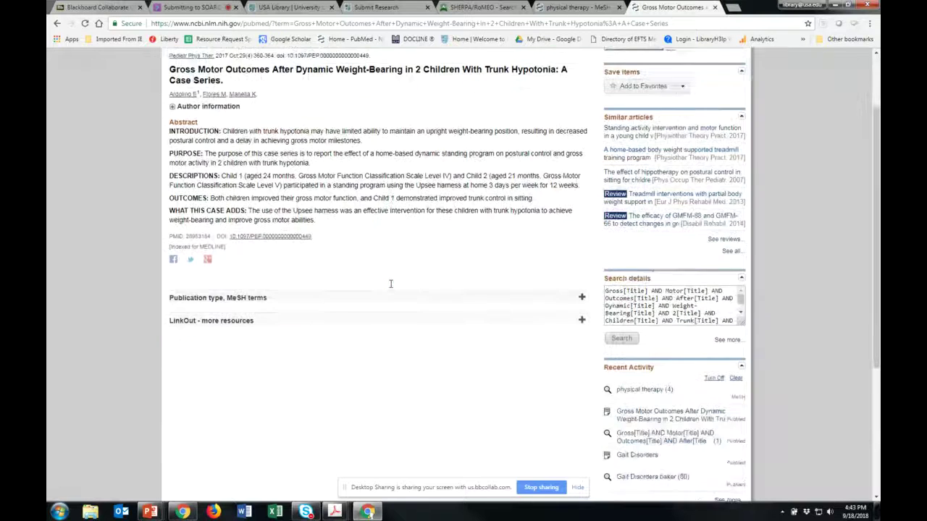
{"action": "scroll", "coordinate": [391, 288], "scroll_direction": "up", "scroll_amount": 2}
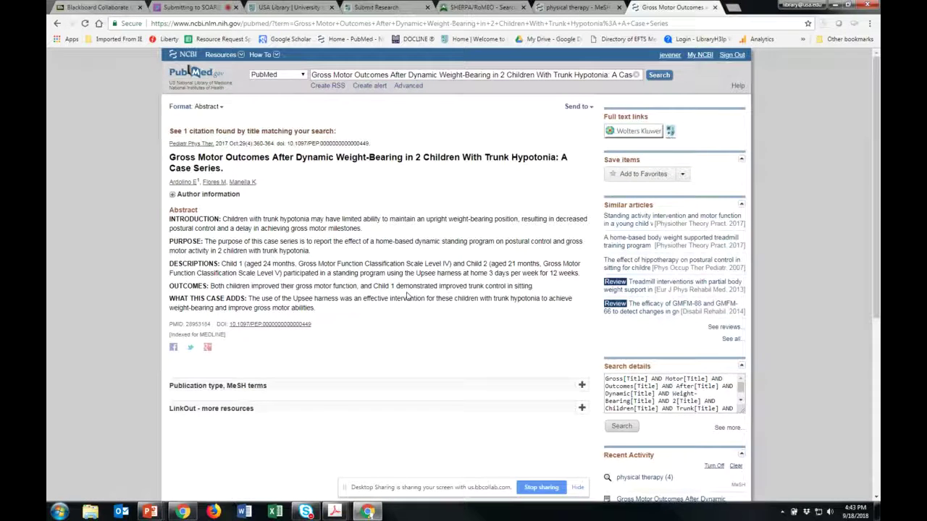
{"action": "scroll", "coordinate": [407, 296], "scroll_direction": "down", "scroll_amount": 1}
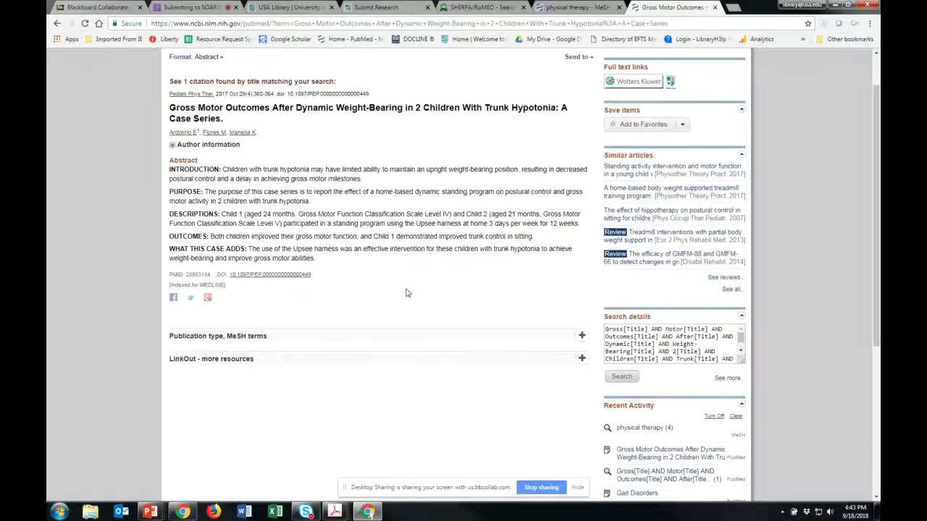
{"action": "scroll", "coordinate": [408, 292], "scroll_direction": "up", "scroll_amount": 1}
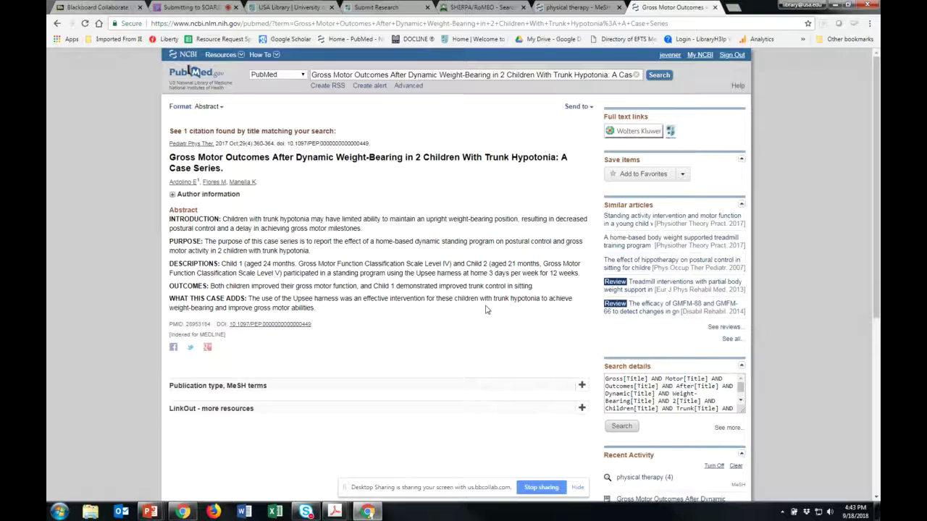
{"action": "scroll", "coordinate": [454, 302], "scroll_direction": "down", "scroll_amount": 2}
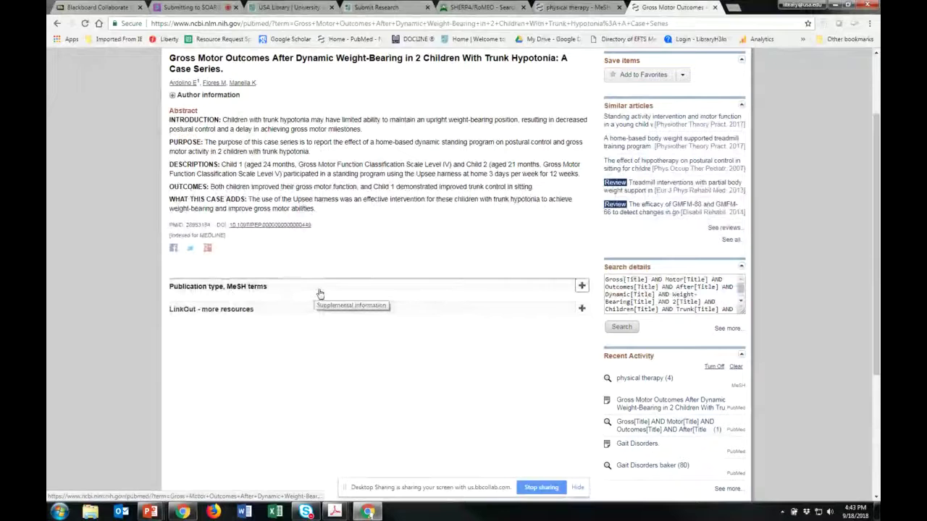
{"action": "left_click", "coordinate": [318, 291]}
{"action": "scroll", "coordinate": [313, 351], "scroll_direction": "down", "scroll_amount": 2}
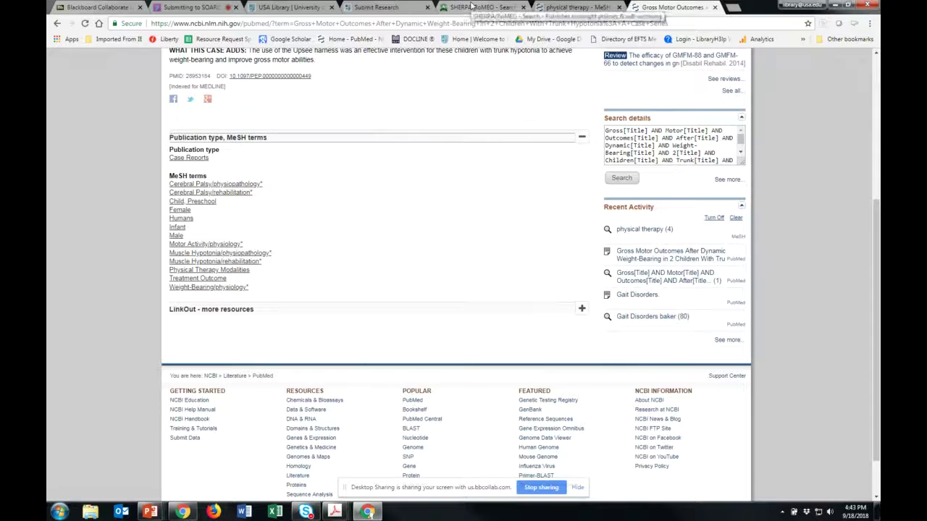
- Compare the form's keywords field with the PubMed article's abstract and MeSH terms
{"action": "left_click", "coordinate": [382, 9]}
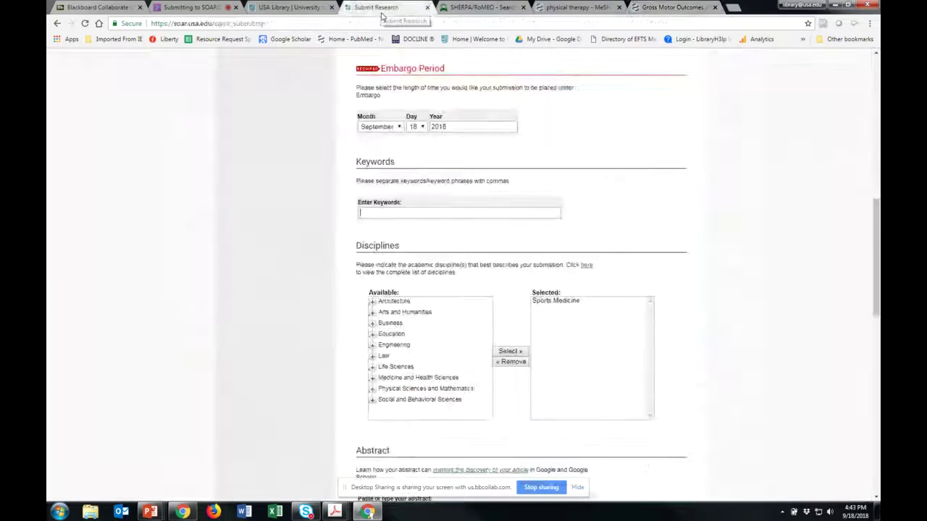
{"action": "left_click", "coordinate": [655, 8]}
{"action": "scroll", "coordinate": [422, 233], "scroll_direction": "up", "scroll_amount": 3}
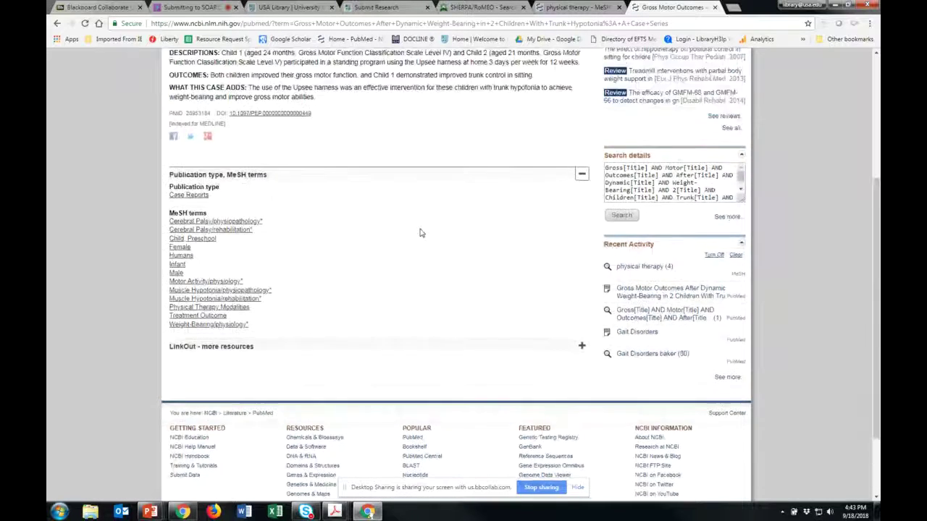
{"action": "scroll", "coordinate": [422, 233], "scroll_direction": "up", "scroll_amount": 2}
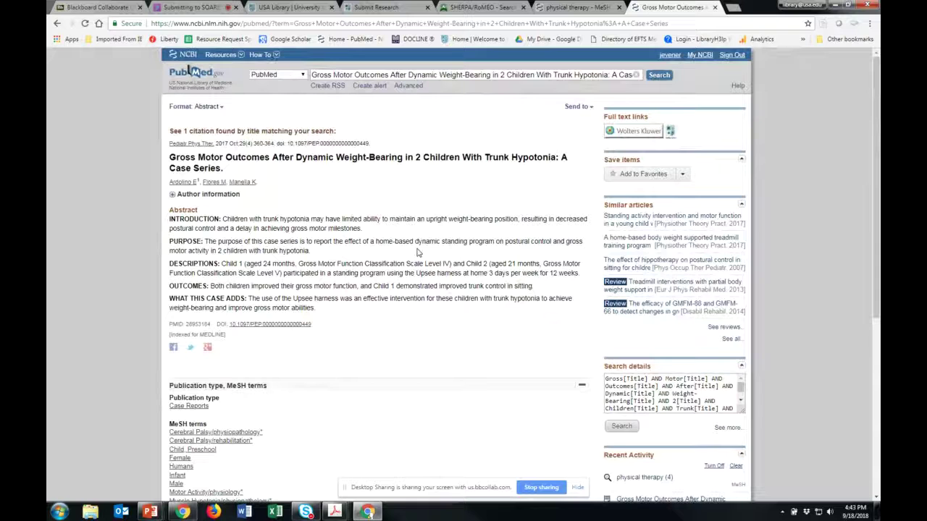
{"action": "scroll", "coordinate": [381, 326], "scroll_direction": "down", "scroll_amount": 3}
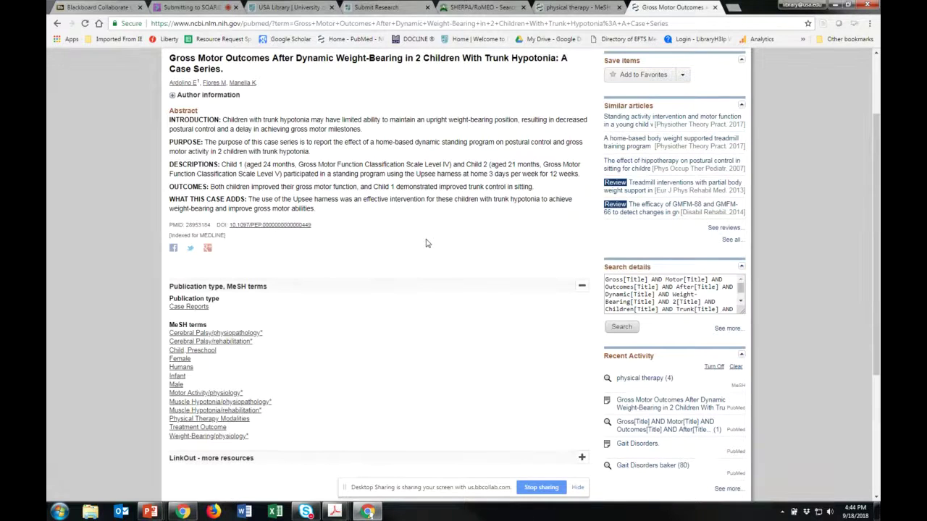
- Return to the submission form, browse the disciplines under Medicine and Health Sciences, and collapse that category
{"action": "left_click", "coordinate": [377, 7]}
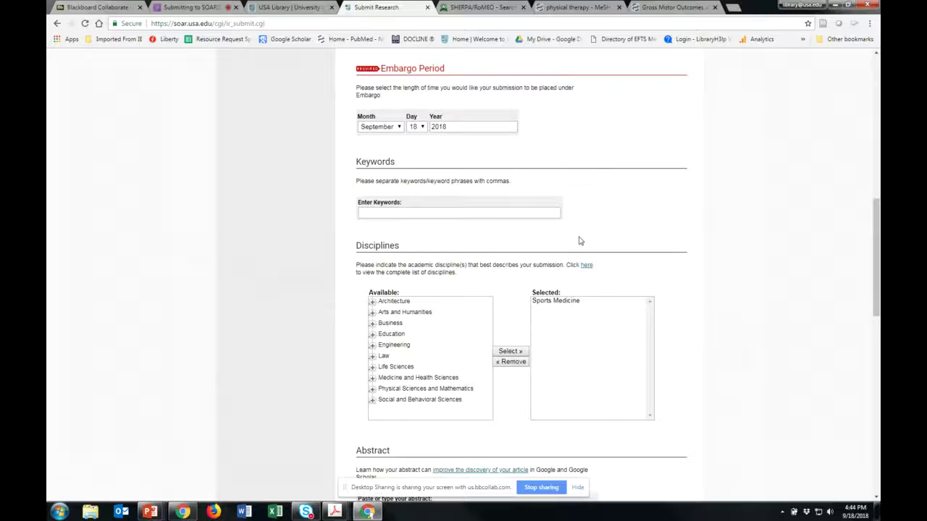
{"action": "scroll", "coordinate": [580, 241], "scroll_direction": "down", "scroll_amount": 2}
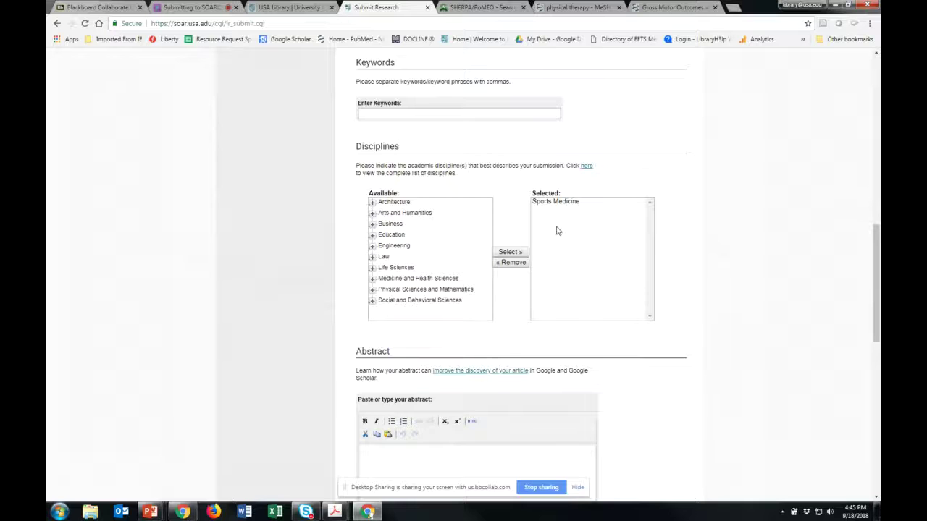
{"action": "left_click", "coordinate": [372, 280]}
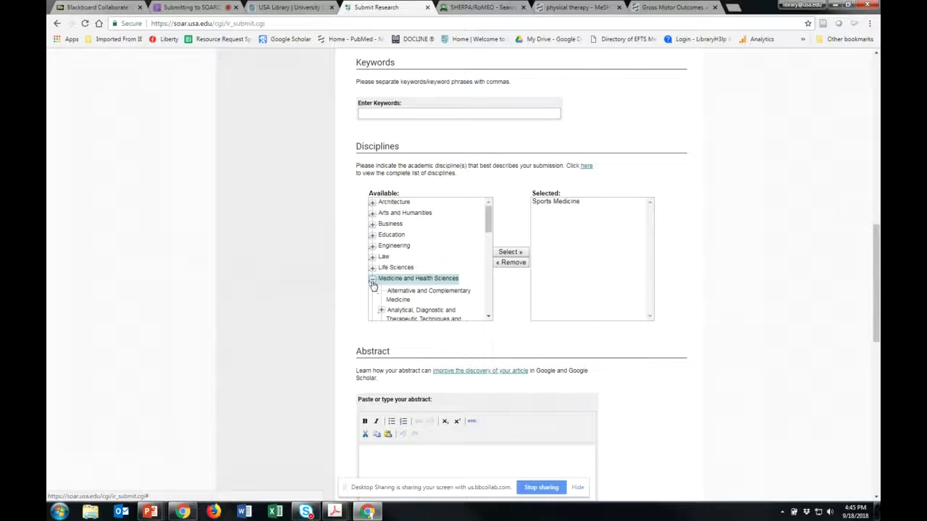
{"action": "mouse_move", "coordinate": [490, 221]}
{"action": "left_mouse_down"}
{"action": "mouse_move", "coordinate": [484, 303]}
{"action": "mouse_move", "coordinate": [487, 230]}
{"action": "left_mouse_up"}
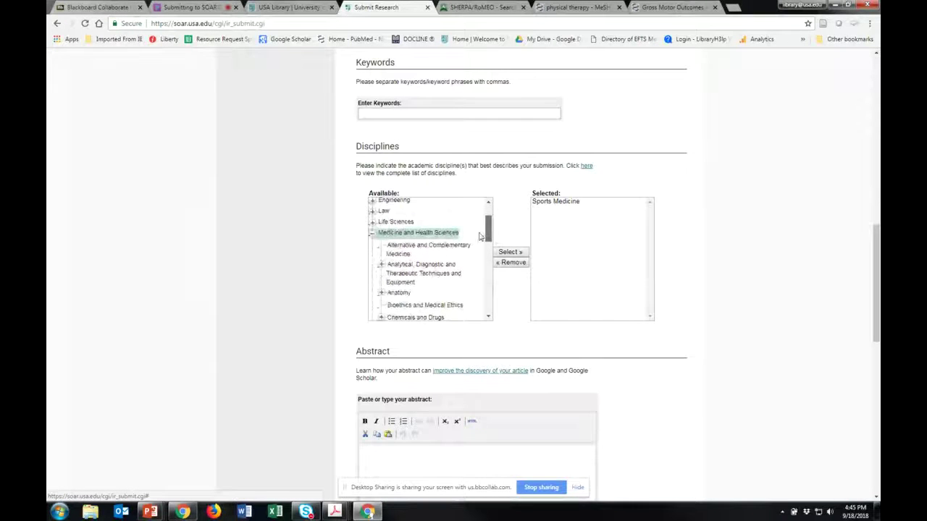
{"action": "left_click", "coordinate": [372, 235]}
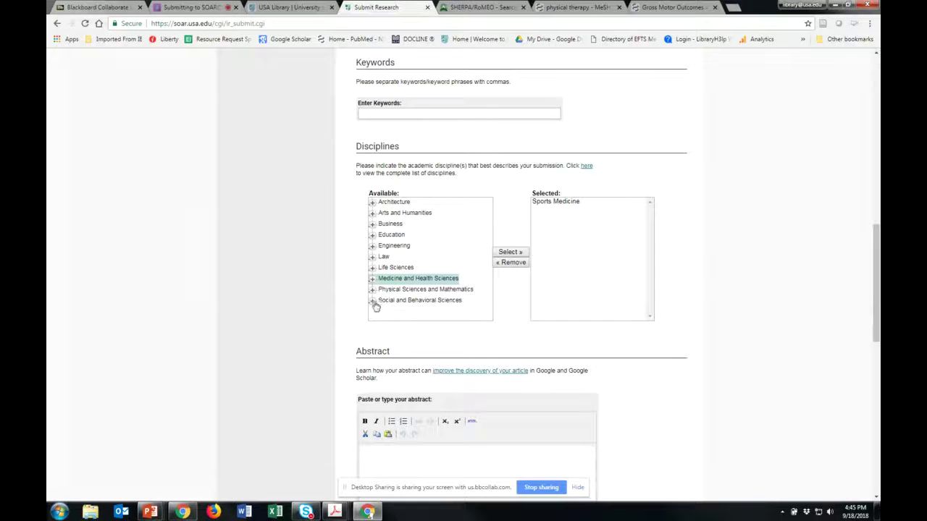
- Browse the Social and Behavioral Sciences and Education disciplines in the available list, and collapse both categories
{"action": "left_click", "coordinate": [372, 301]}
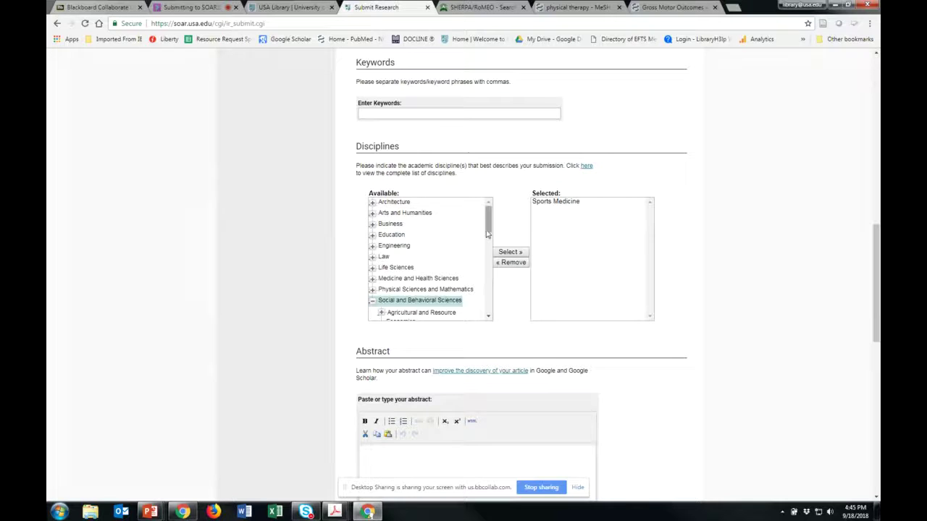
{"action": "mouse_move", "coordinate": [487, 234]}
{"action": "left_mouse_down"}
{"action": "mouse_move", "coordinate": [487, 311]}
{"action": "mouse_move", "coordinate": [484, 226]}
{"action": "left_mouse_up"}
{"action": "left_click", "coordinate": [372, 300]}
{"action": "left_click", "coordinate": [372, 236]}
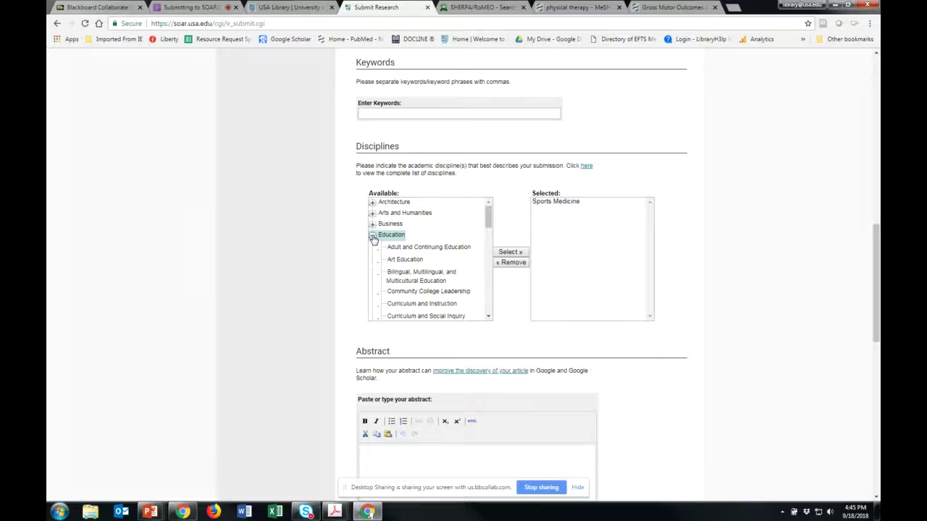
{"action": "left_click", "coordinate": [372, 236]}
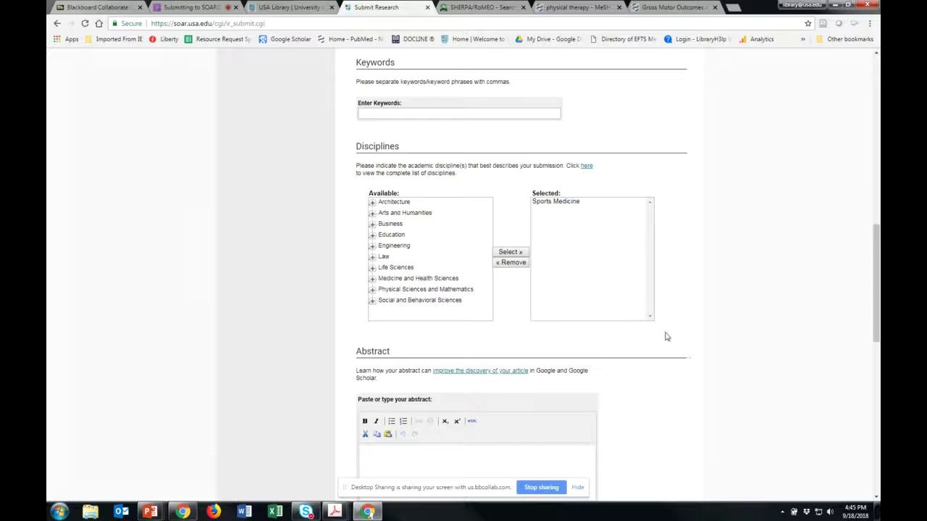
- Review the form's Abstract, Comments and Recommended Citation sections, placing the cursor in the comments and citation fields
{"action": "scroll", "coordinate": [661, 347], "scroll_direction": "down", "scroll_amount": 3}
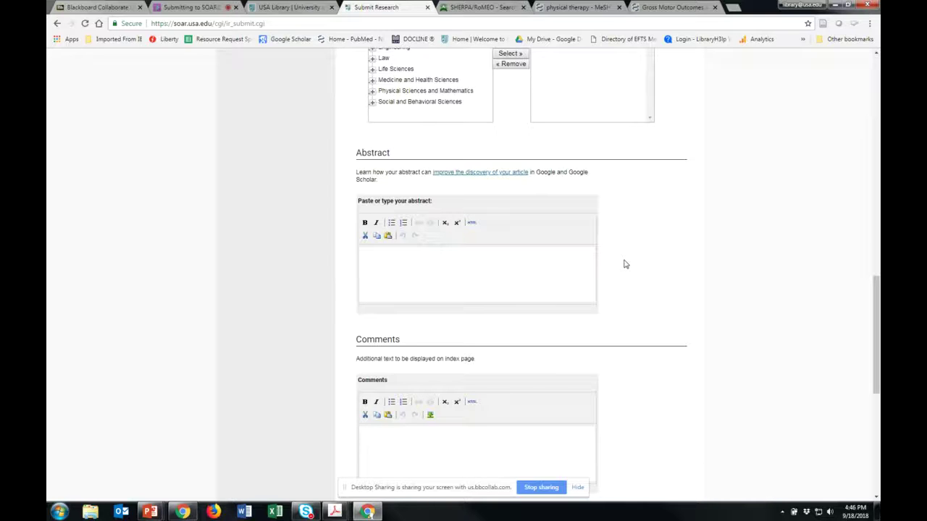
{"action": "scroll", "coordinate": [626, 264], "scroll_direction": "down", "scroll_amount": 2}
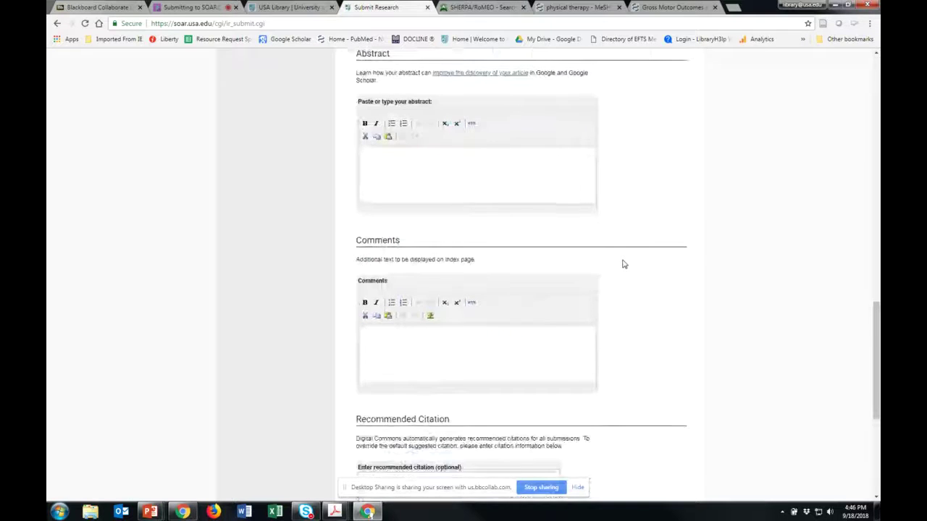
{"action": "scroll", "coordinate": [625, 264], "scroll_direction": "down", "scroll_amount": 2}
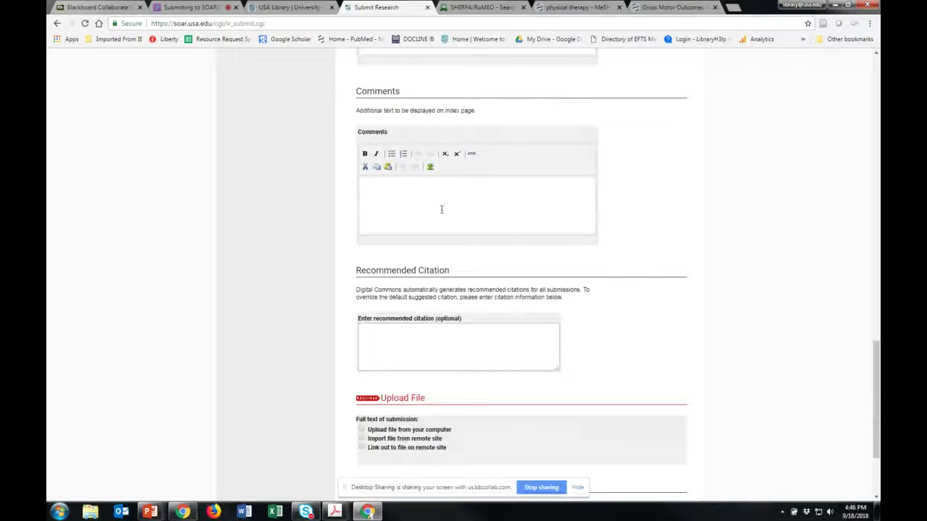
{"action": "left_click", "coordinate": [441, 209]}
{"action": "scroll", "coordinate": [475, 206], "scroll_direction": "down", "scroll_amount": 3}
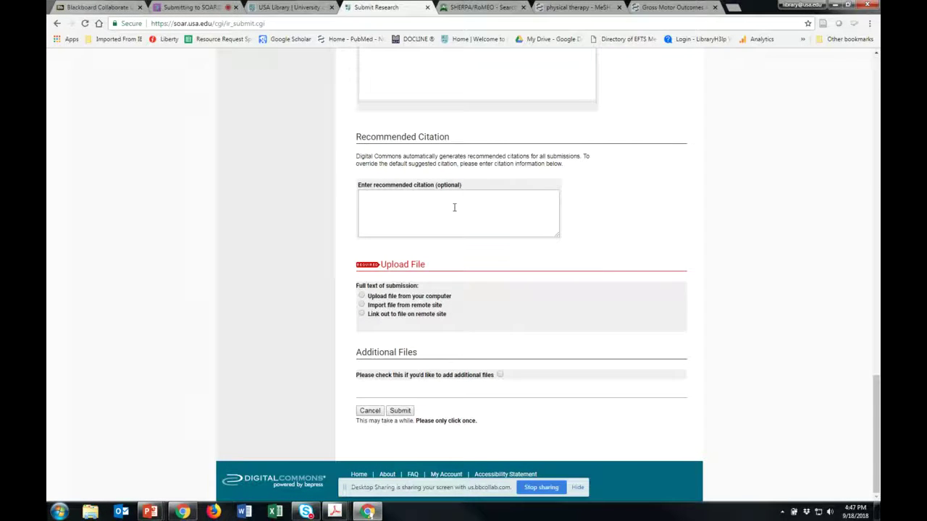
{"action": "left_click", "coordinate": [454, 208]}
- Check the link-out option for the full text, and set the submission to upload a file from the computer
{"action": "left_click", "coordinate": [367, 299]}
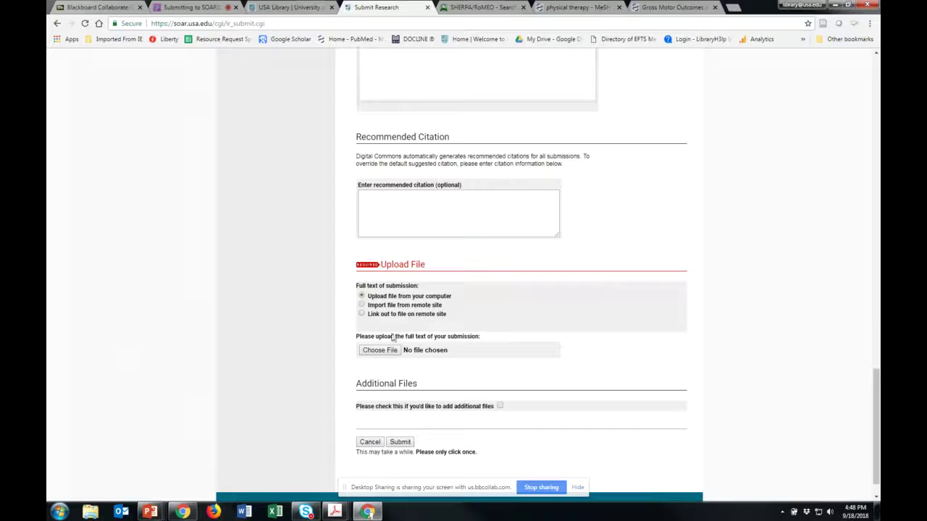
{"action": "left_click", "coordinate": [363, 315]}
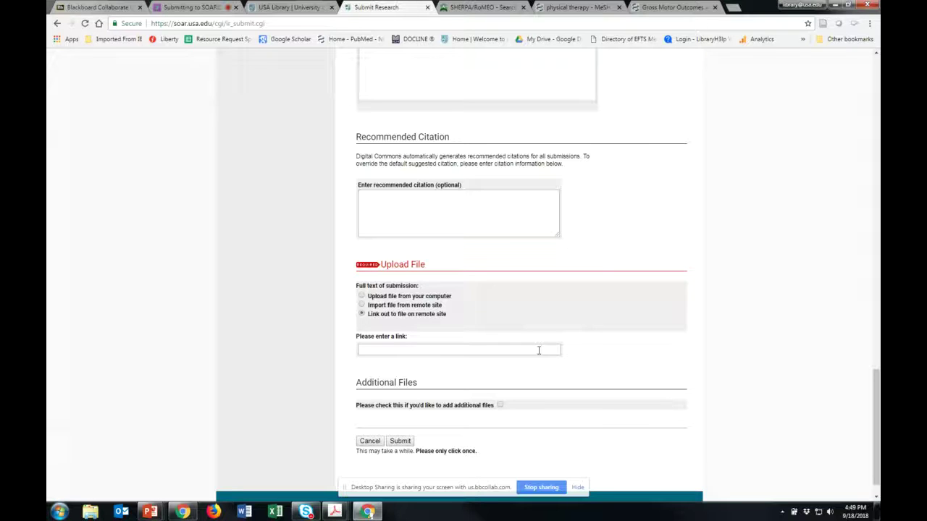
{"action": "left_click", "coordinate": [362, 297]}
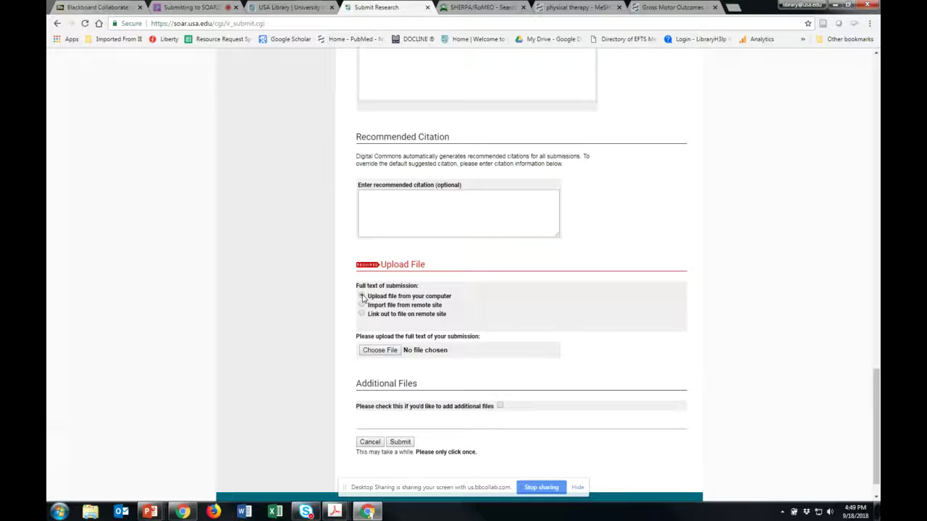
{"action": "scroll", "coordinate": [567, 364], "scroll_direction": "down", "scroll_amount": 1}
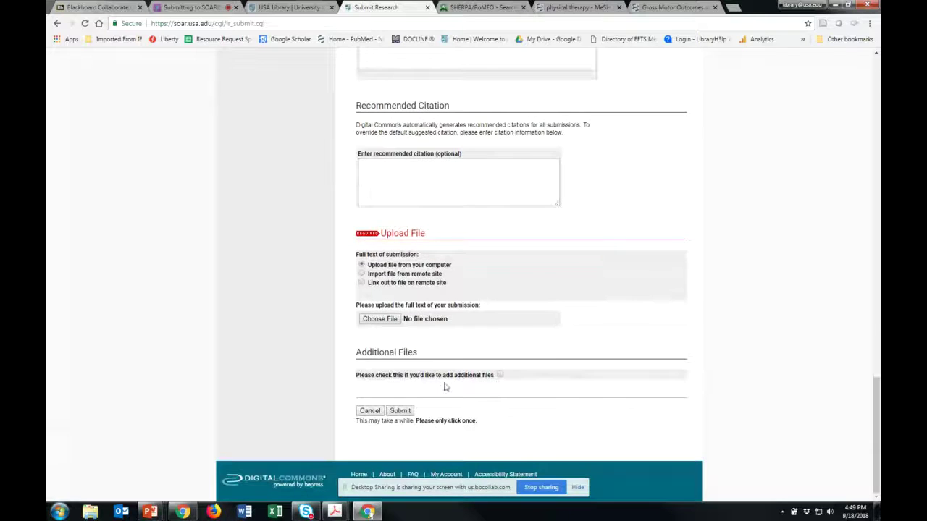
- Preview the additional files option, clear it again, and look back over the earlier sections of the form
{"action": "left_click", "coordinate": [500, 375]}
{"action": "left_click", "coordinate": [500, 375]}
{"action": "scroll", "coordinate": [610, 405], "scroll_direction": "up", "scroll_amount": 3}
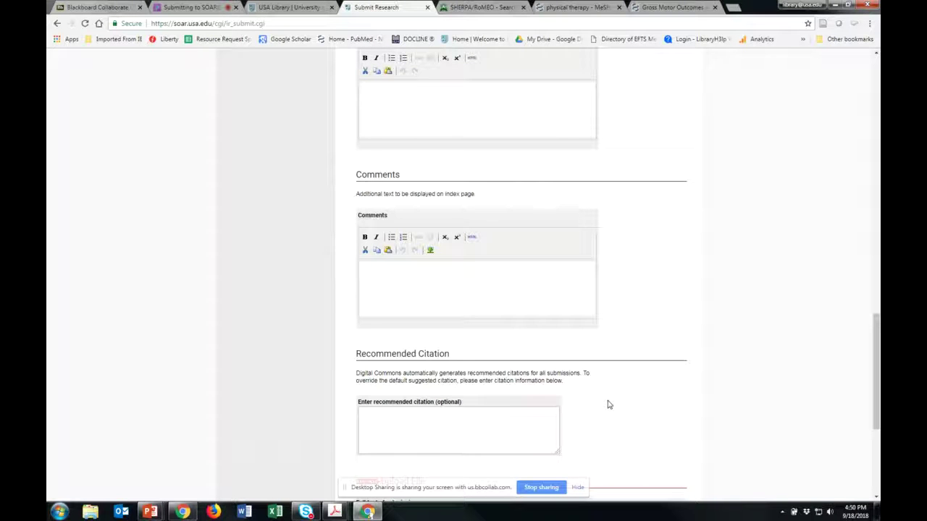
{"action": "scroll", "coordinate": [609, 405], "scroll_direction": "up", "scroll_amount": 10}
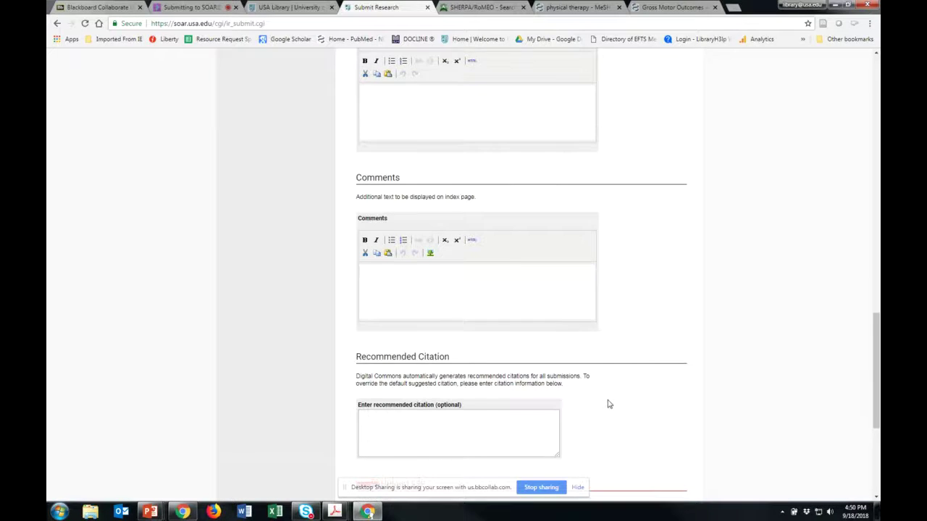
{"action": "scroll", "coordinate": [609, 403], "scroll_direction": "up", "scroll_amount": 3}
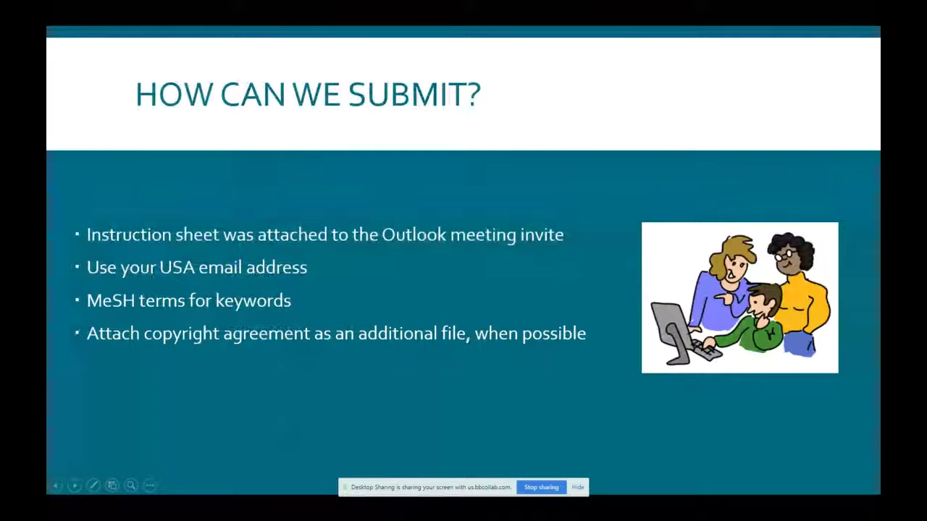
{"action": "key", "text": "Right"}
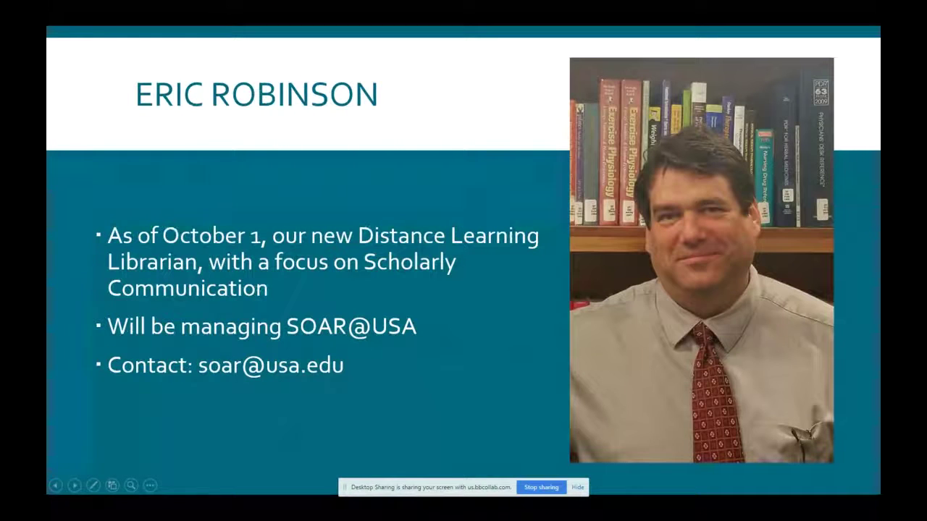